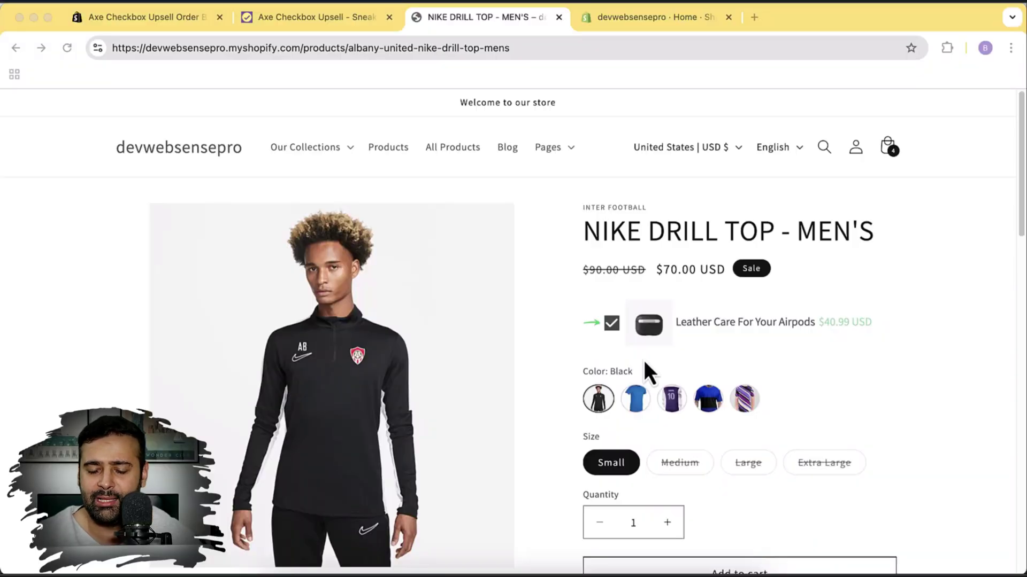
Look over the app's Sneakers demo product page and its App Store listing
{"action": "scroll", "coordinate": [869, 297], "scroll_direction": "down", "scroll_amount": 1}
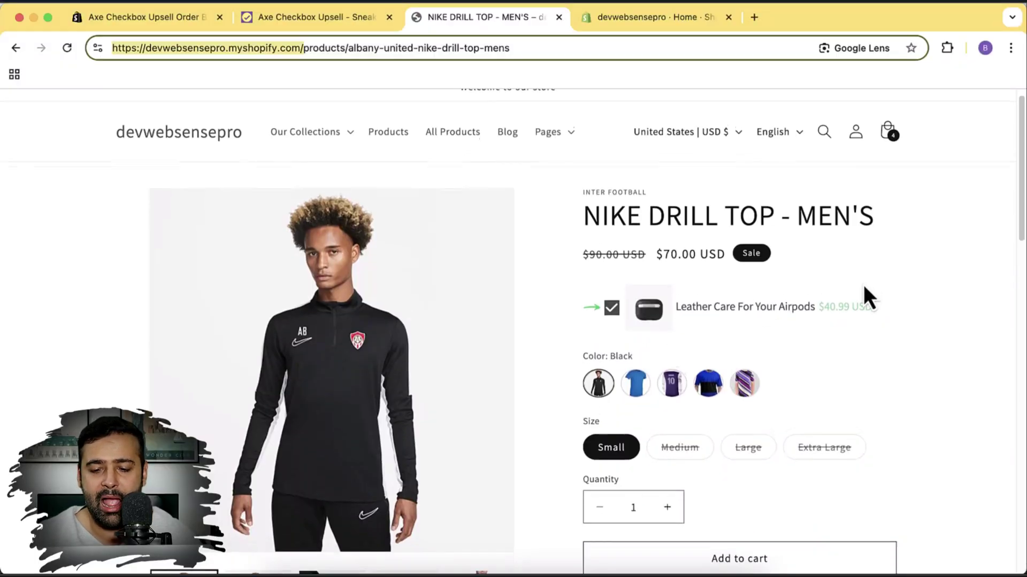
{"action": "scroll", "coordinate": [863, 280], "scroll_direction": "down", "scroll_amount": 3}
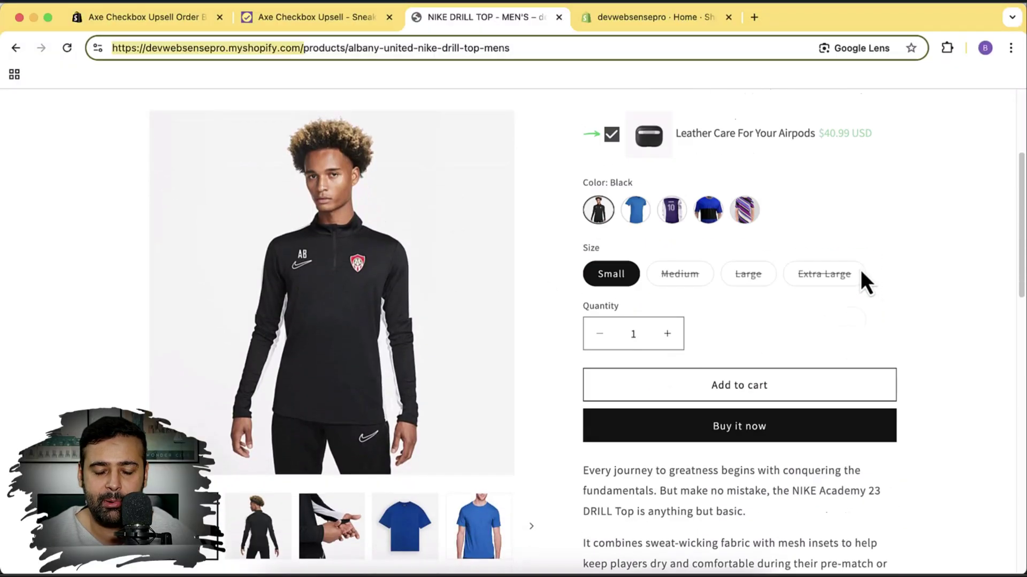
{"action": "scroll", "coordinate": [860, 271], "scroll_direction": "up", "scroll_amount": 2}
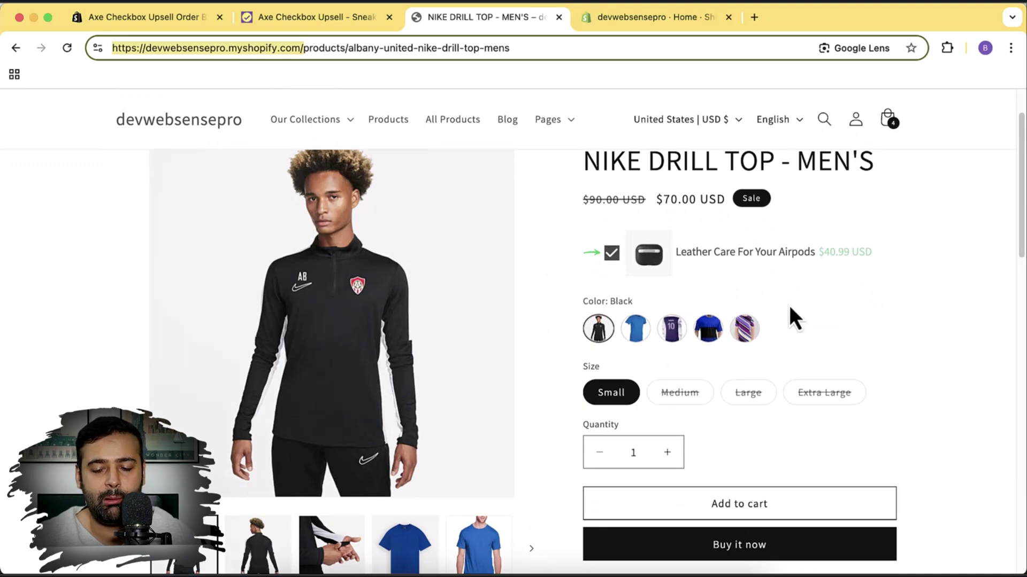
{"action": "scroll", "coordinate": [789, 305], "scroll_direction": "up", "scroll_amount": 1}
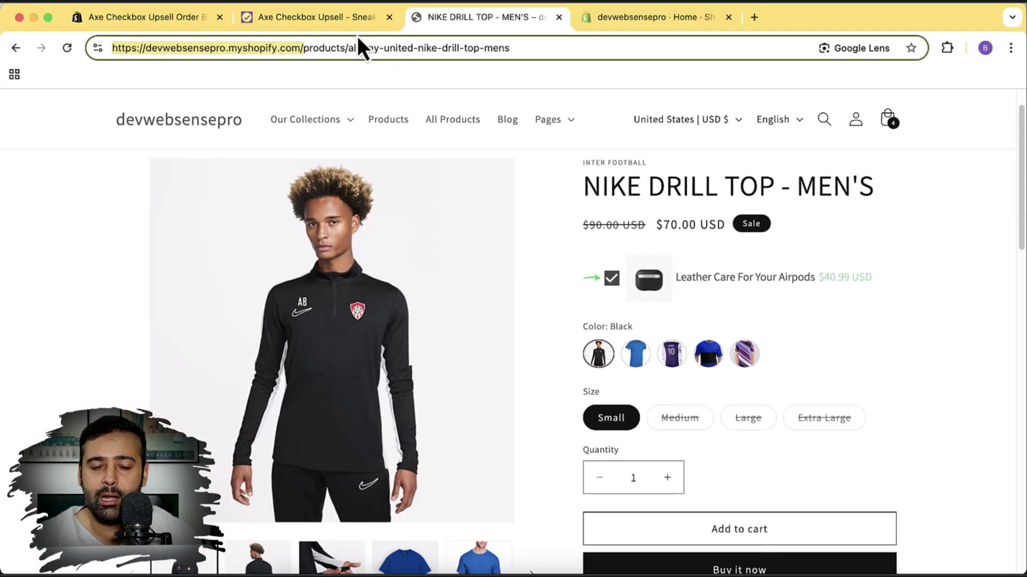
{"action": "left_click", "coordinate": [349, 22]}
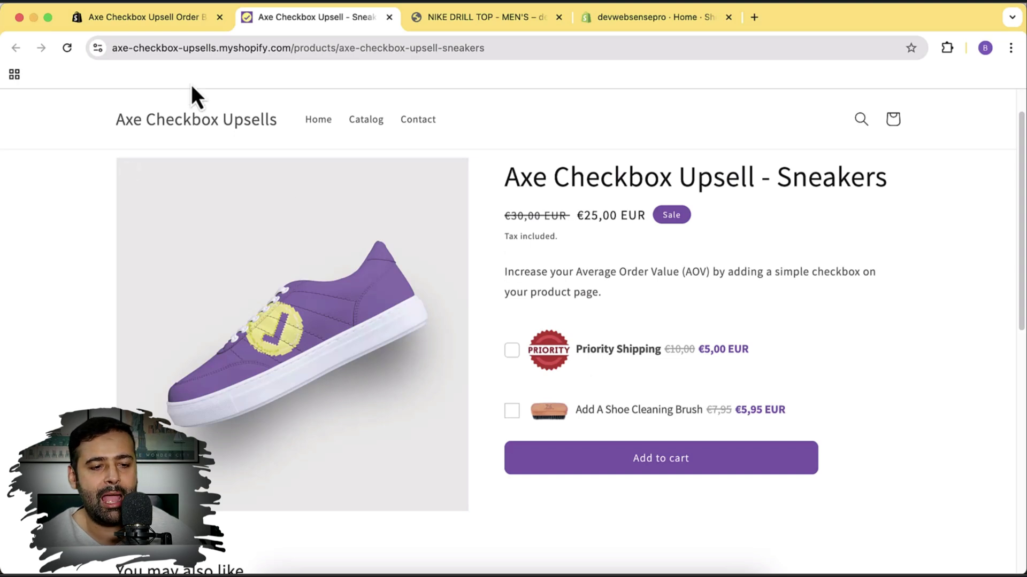
{"action": "left_click", "coordinate": [173, 24]}
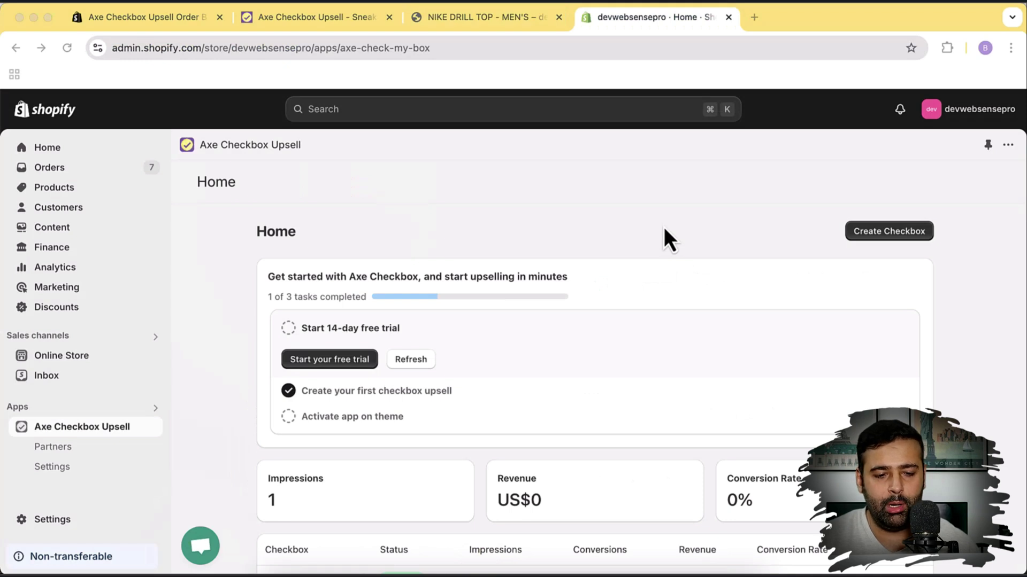
{"action": "scroll", "coordinate": [664, 229], "scroll_direction": "down", "scroll_amount": 3}
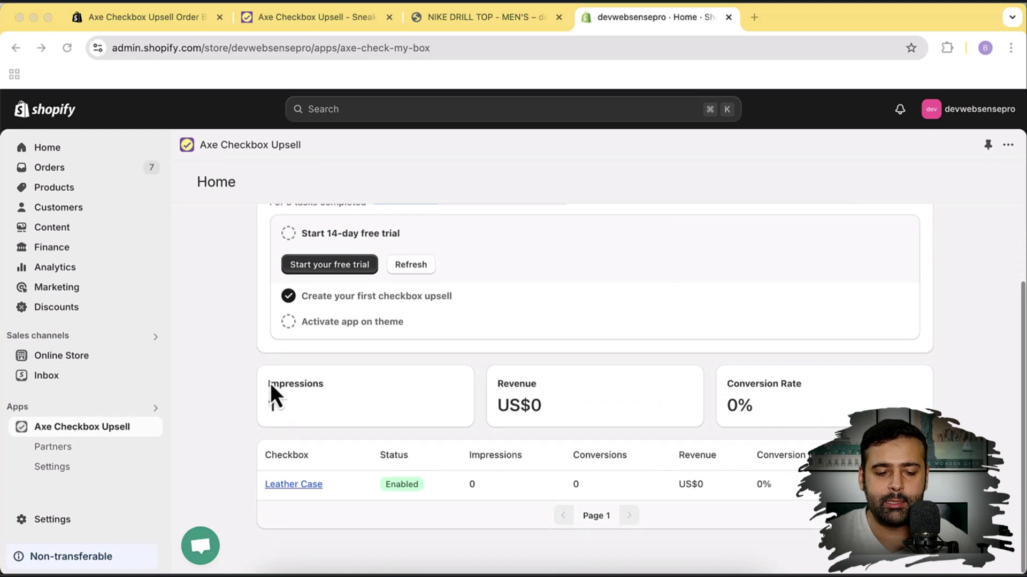
{"action": "left_click", "coordinate": [338, 393]}
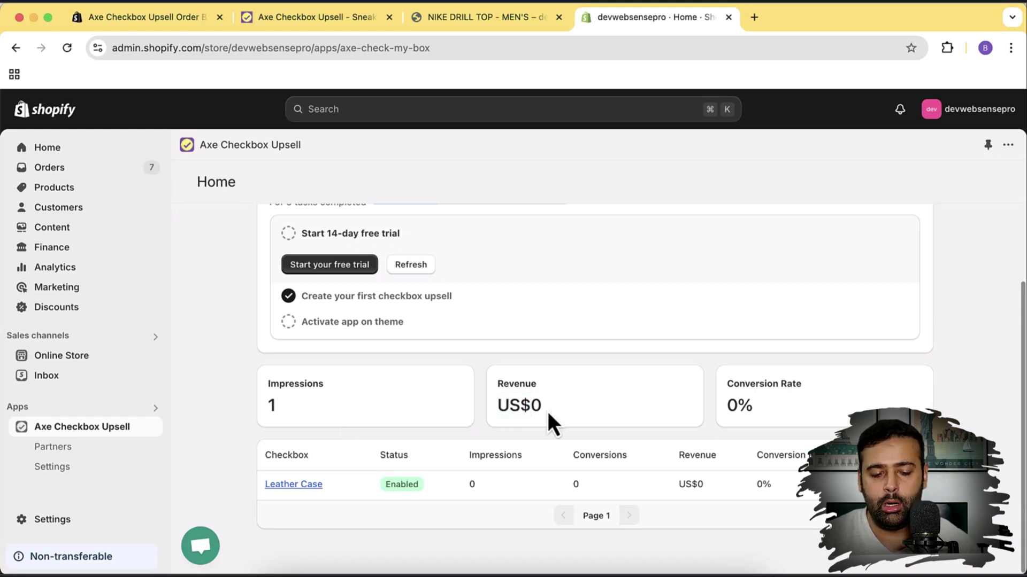
{"action": "left_click_drag", "start_coordinate": [543, 411], "coordinate": [489, 380]}
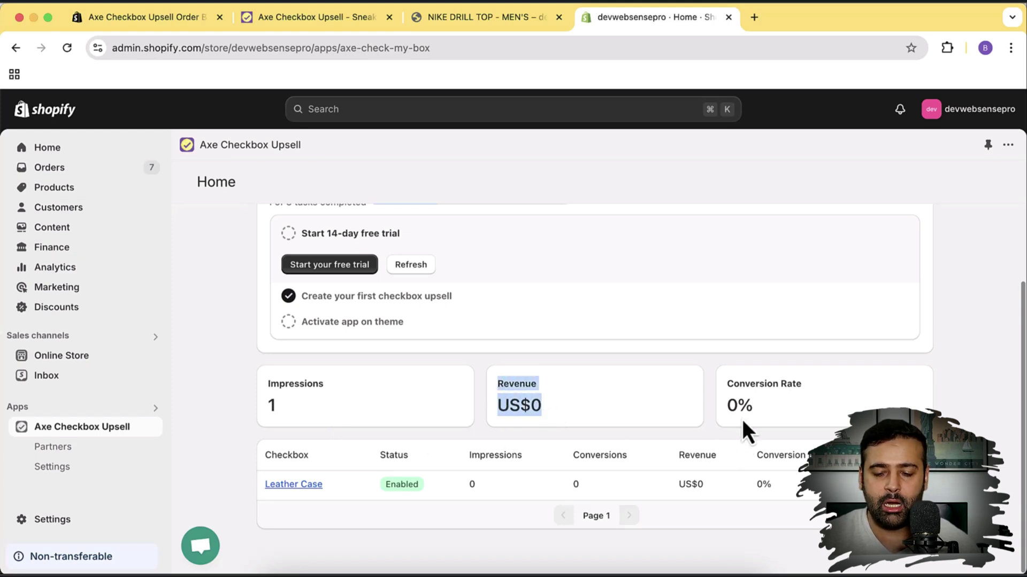
{"action": "left_click", "coordinate": [736, 400]}
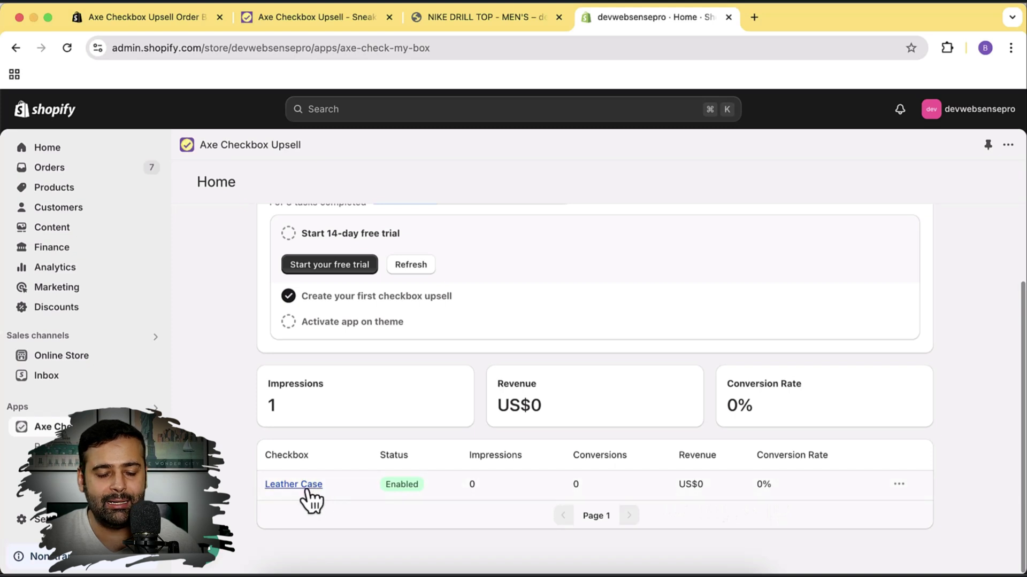
{"action": "left_click", "coordinate": [452, 22]}
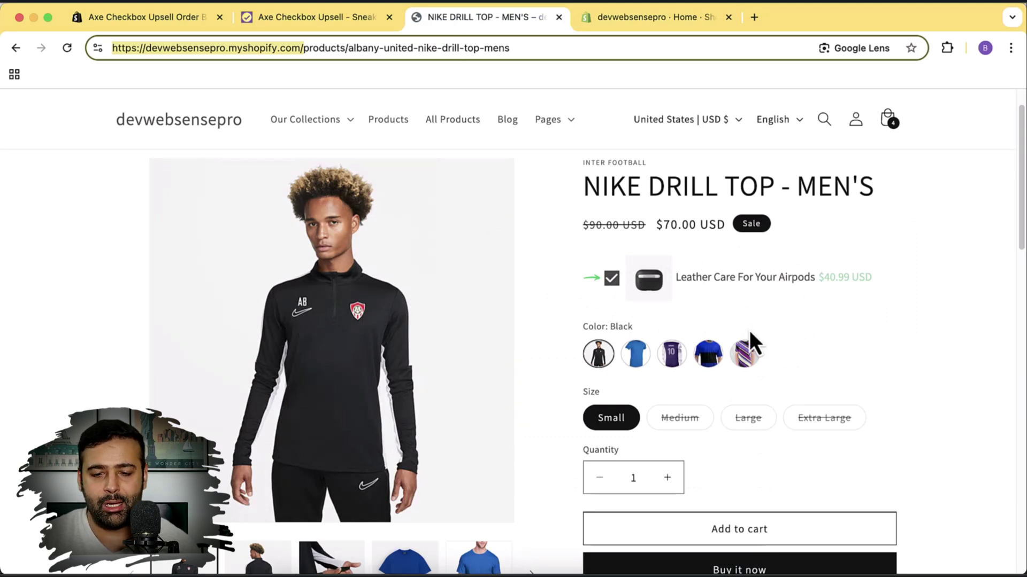
{"action": "left_click", "coordinate": [656, 24]}
{"action": "scroll", "coordinate": [779, 308], "scroll_direction": "up", "scroll_amount": 2}
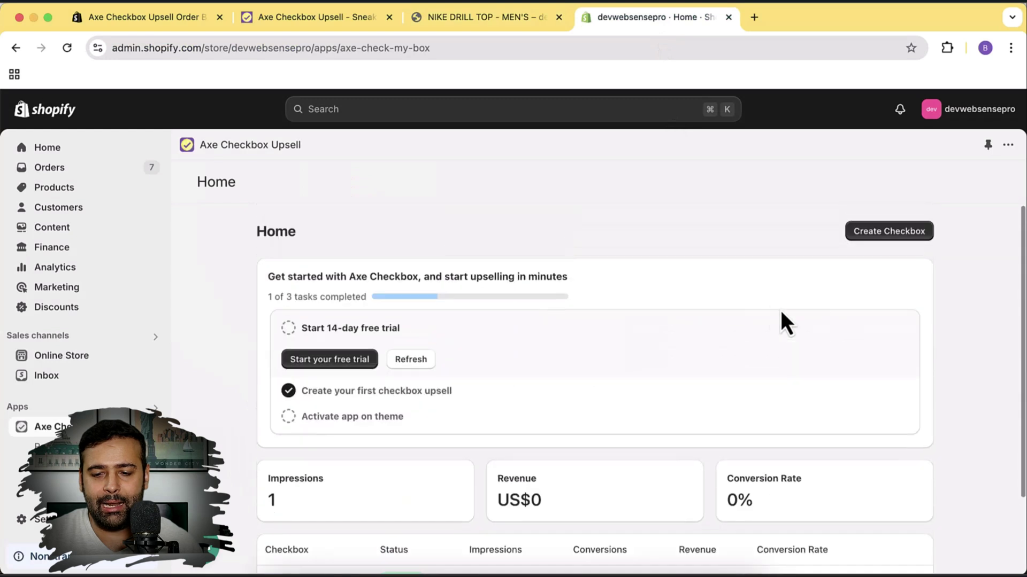
Start a new checkbox named 'Leather Case For Airpods'
{"action": "left_click", "coordinate": [874, 237]}
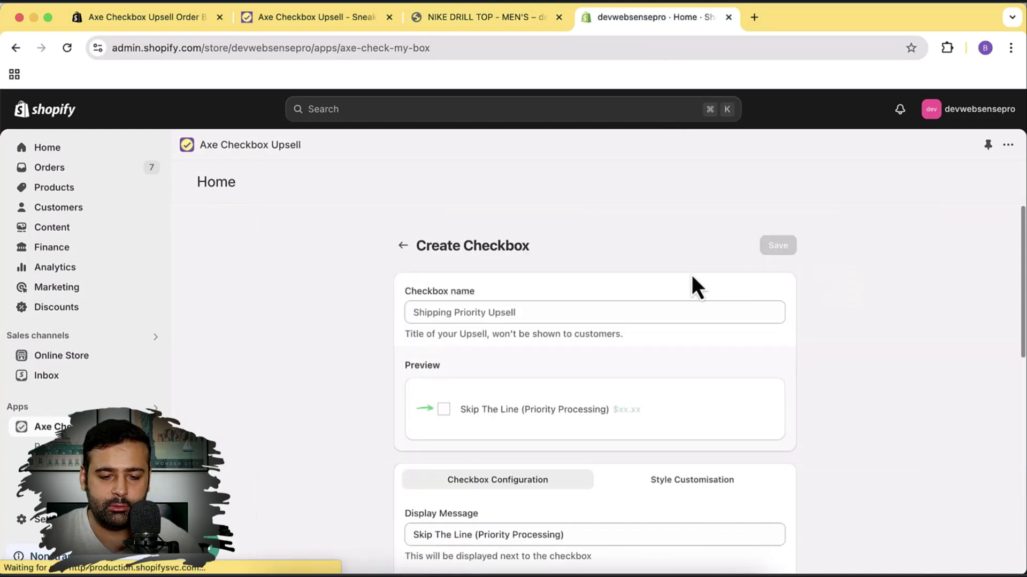
{"action": "left_click", "coordinate": [625, 312]}
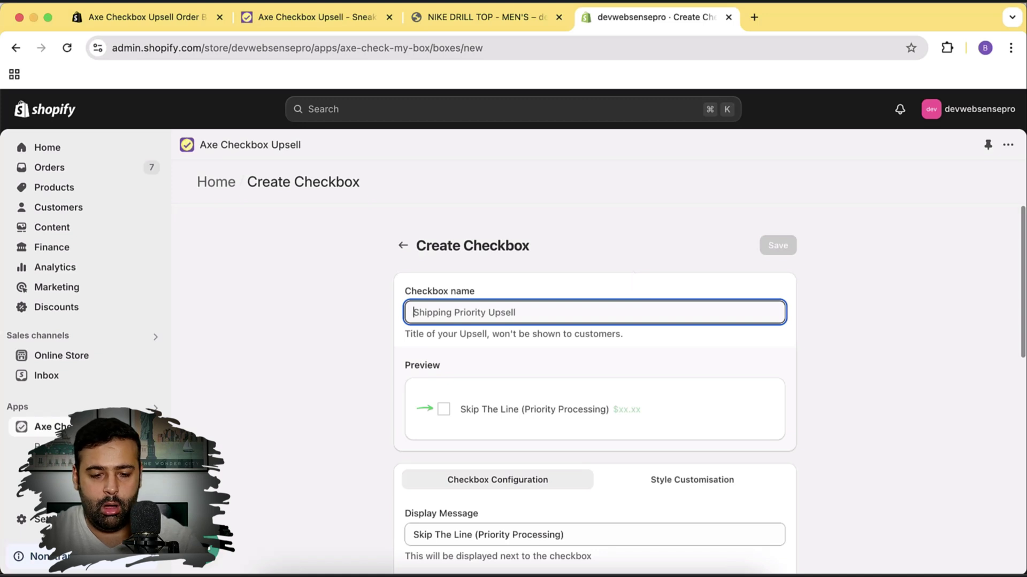
{"action": "type", "text": "Leather Case For Airpods"}
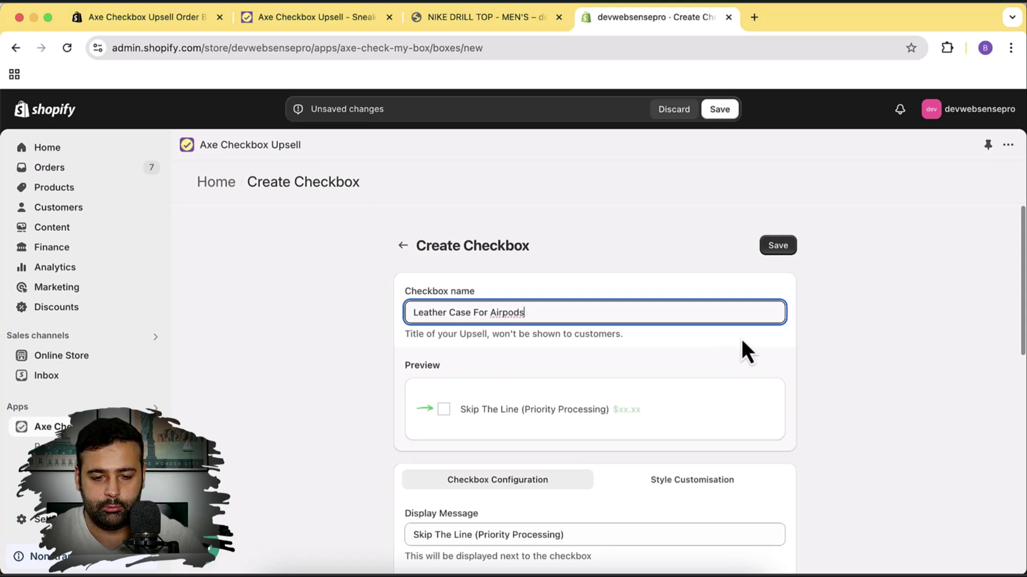
{"action": "left_click", "coordinate": [742, 342]}
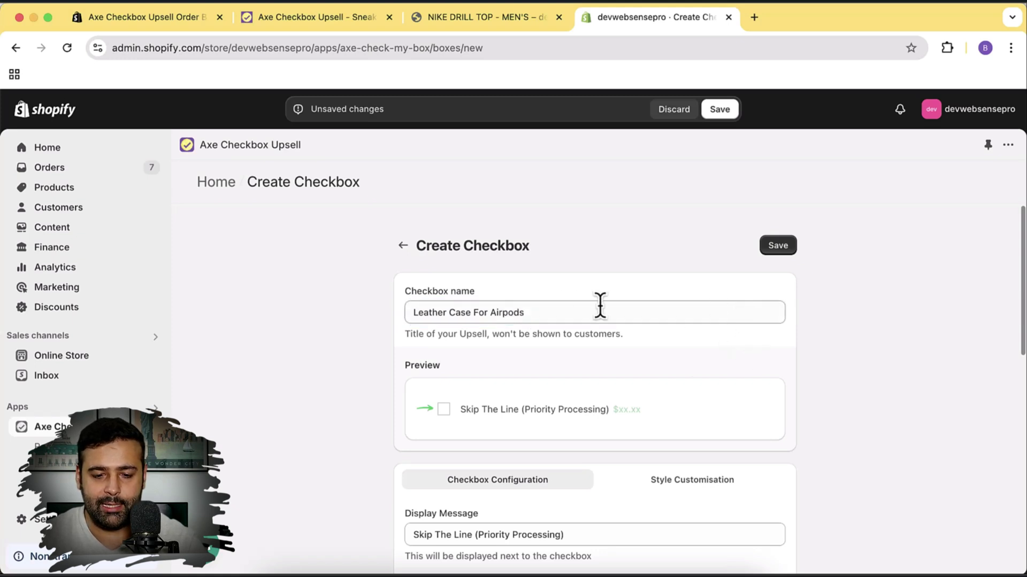
{"action": "left_click_drag", "start_coordinate": [600, 305], "coordinate": [406, 326]}
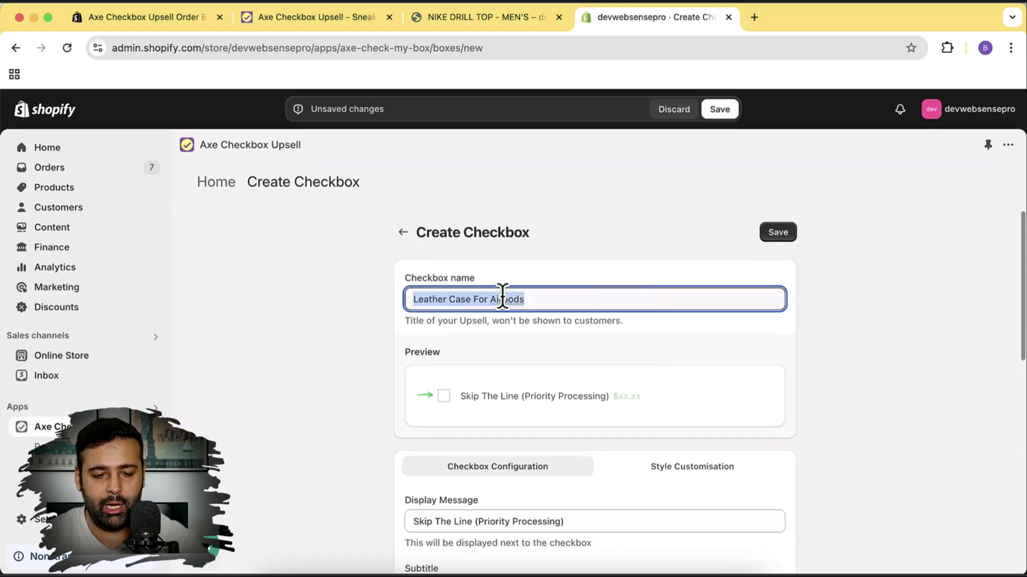
Replace the display message with 'Leather Case For Your Airpods'
{"action": "scroll", "coordinate": [658, 298], "scroll_direction": "down", "scroll_amount": 5}
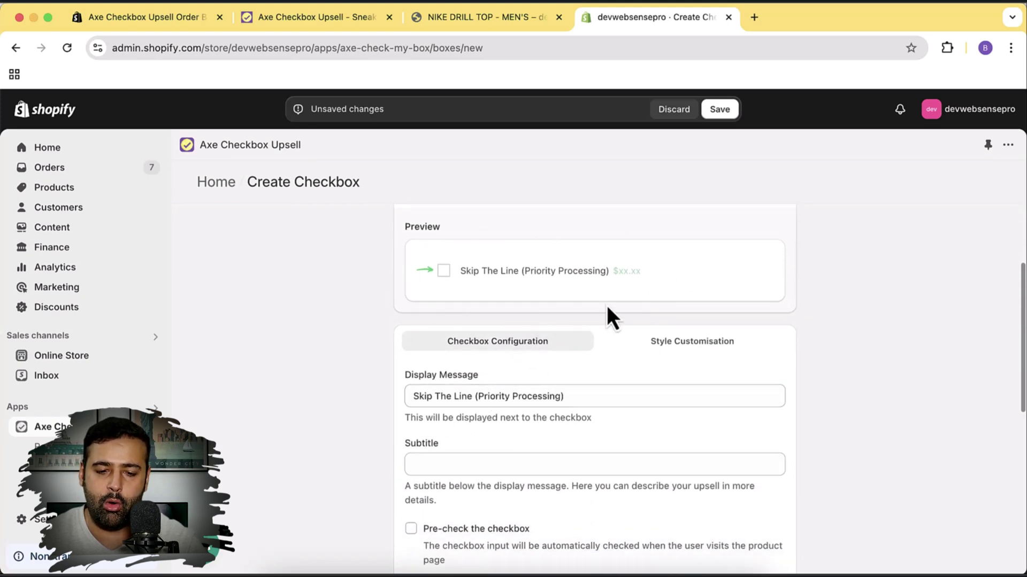
{"action": "left_click_drag", "start_coordinate": [612, 396], "coordinate": [412, 396]}
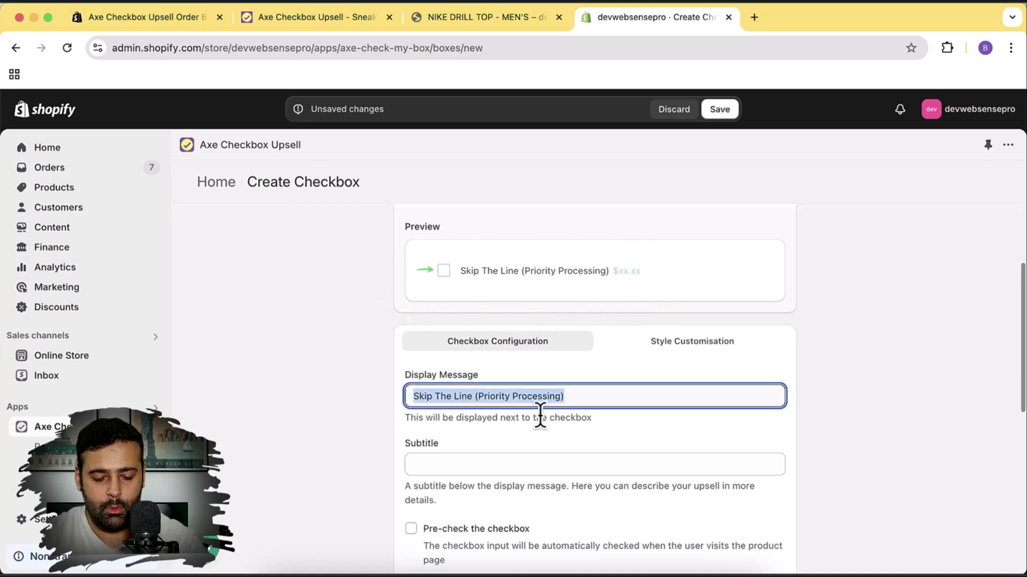
{"action": "type", "text": "Leather C"}
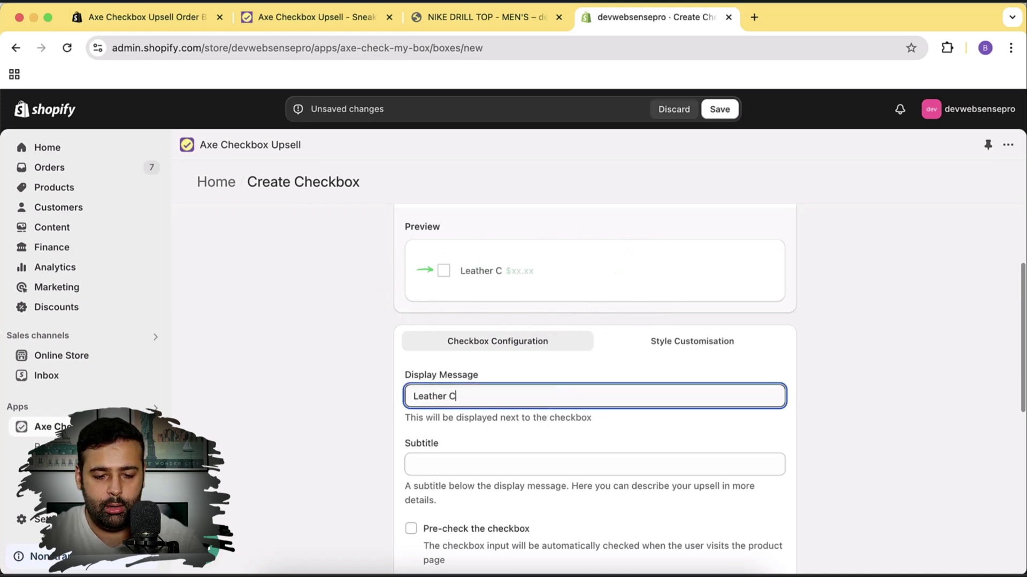
{"action": "type", "text": "ase F"}
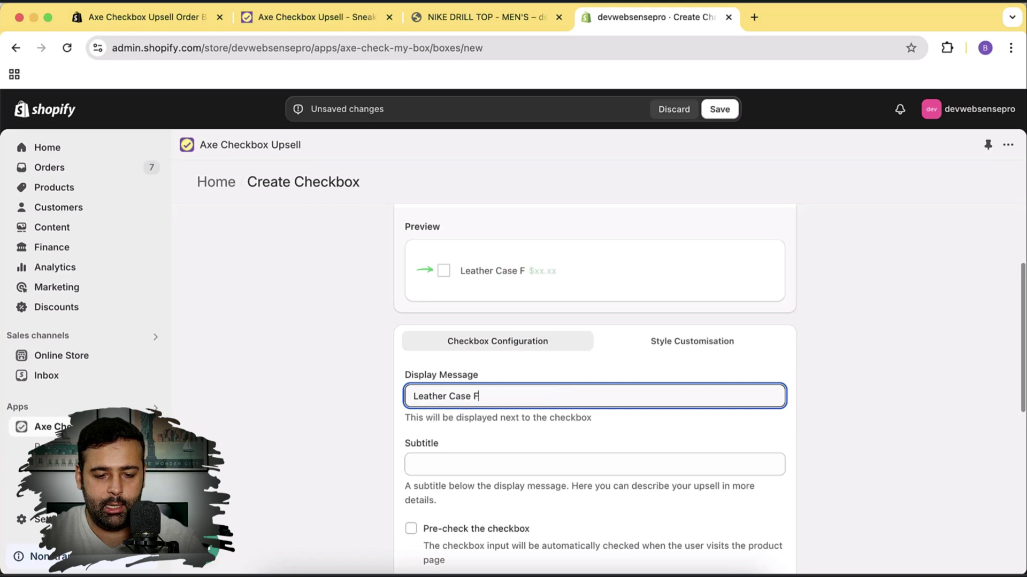
{"action": "type", "text": "or Your A"}
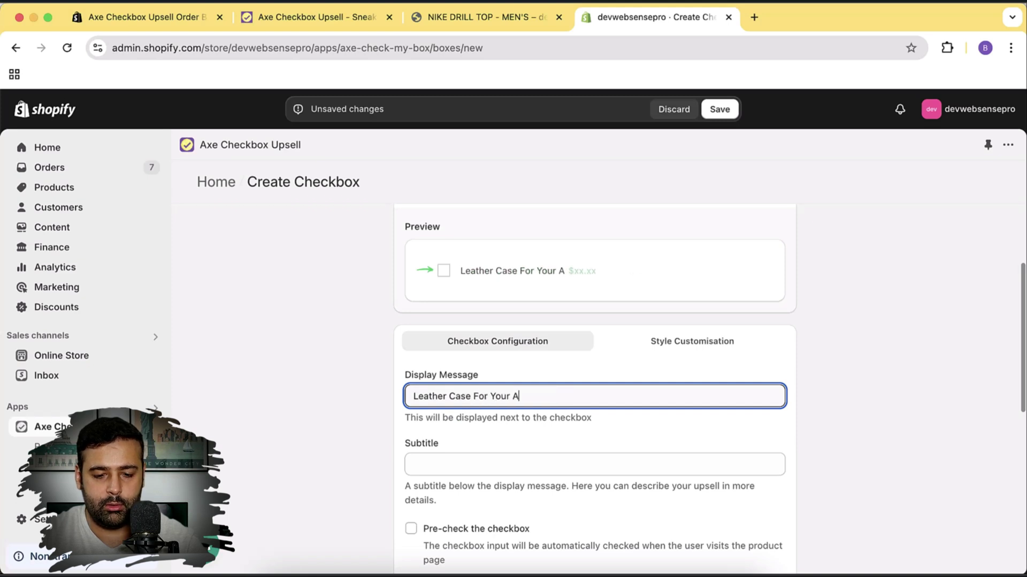
{"action": "type", "text": "irpods"}
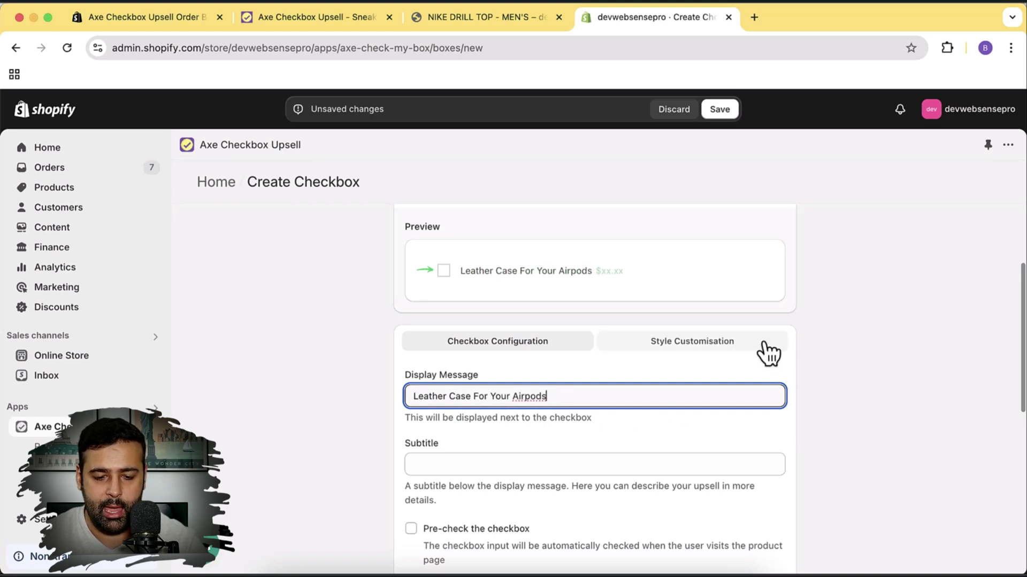
{"action": "scroll", "coordinate": [768, 353], "scroll_direction": "down", "scroll_amount": 1}
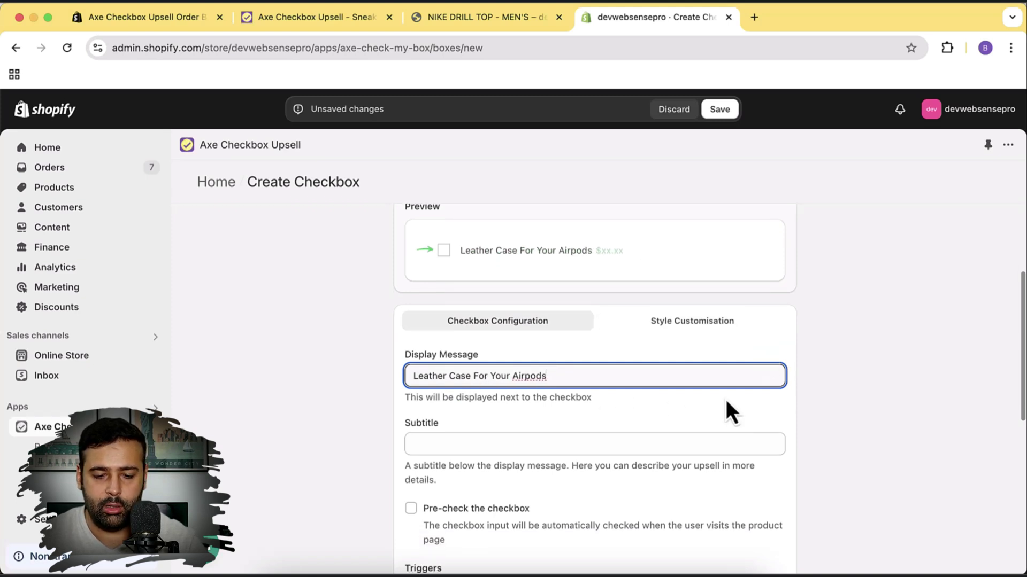
Set Checkbox Type to Square after trying the Curve and Round shapes
{"action": "left_click", "coordinate": [675, 323]}
{"action": "scroll", "coordinate": [756, 366], "scroll_direction": "down", "scroll_amount": 1}
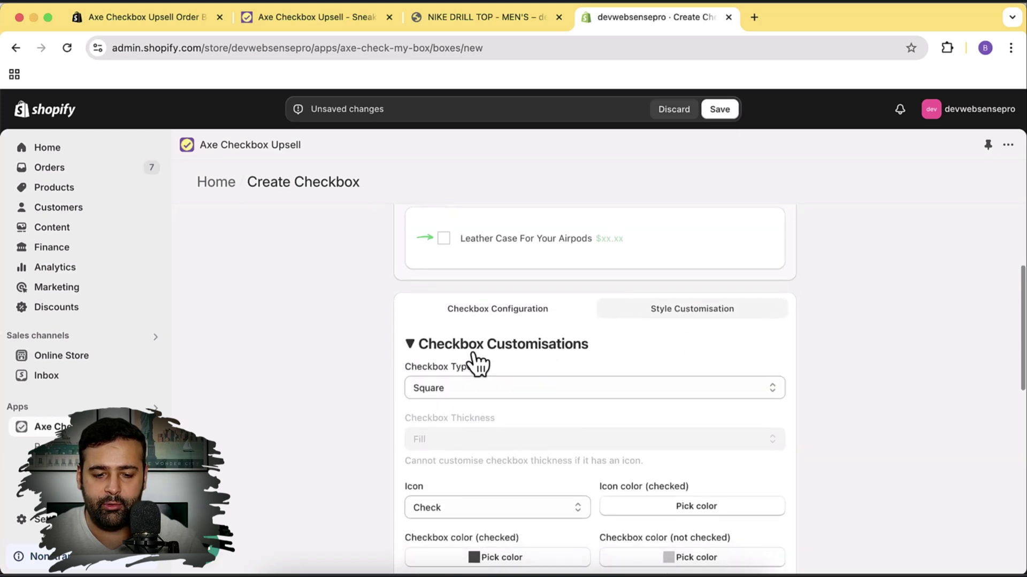
{"action": "left_click", "coordinate": [535, 386]}
{"action": "left_click", "coordinate": [523, 402]}
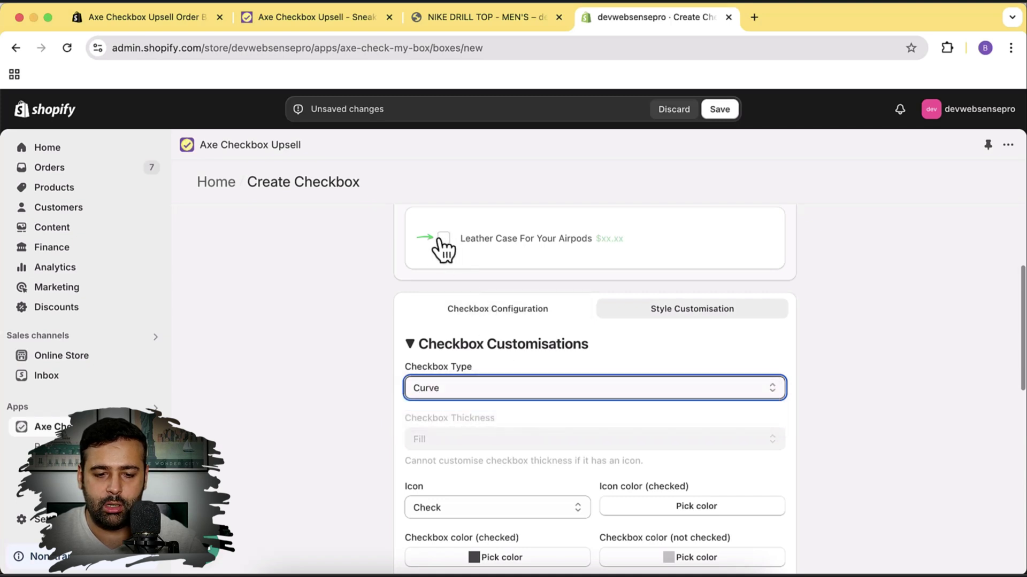
{"action": "left_click", "coordinate": [527, 388]}
{"action": "left_click", "coordinate": [526, 402]}
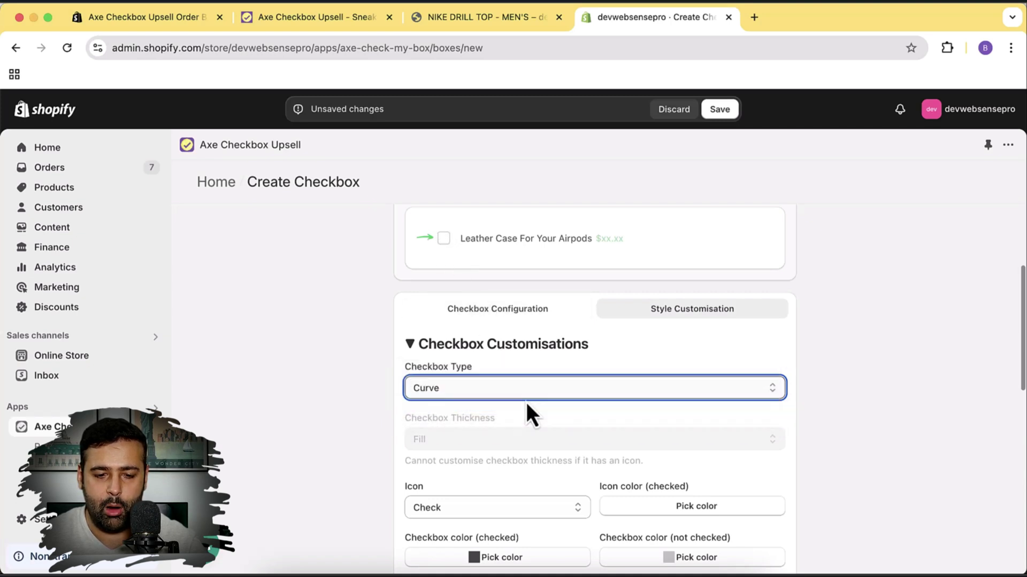
{"action": "left_click", "coordinate": [642, 397]}
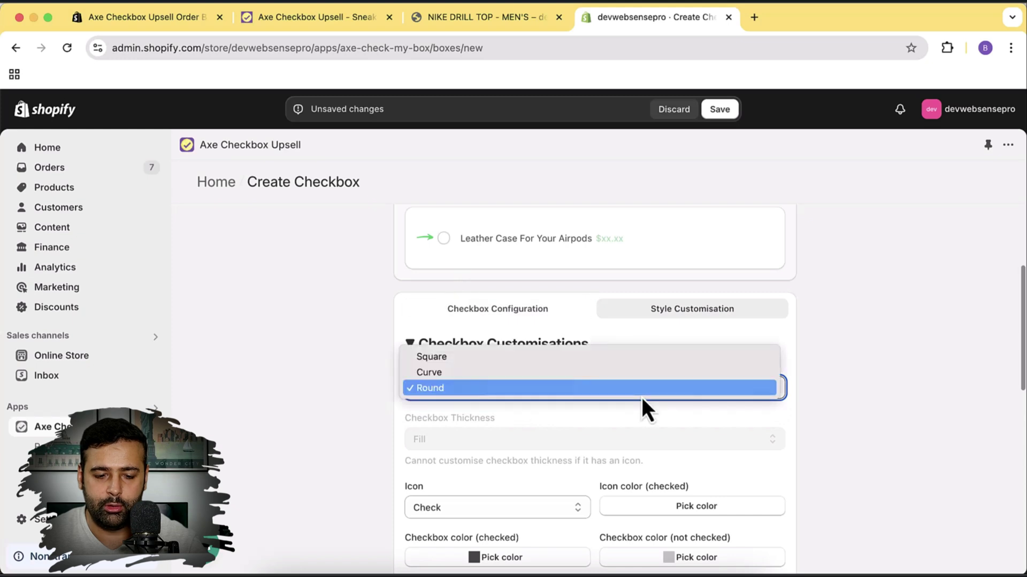
{"action": "left_click", "coordinate": [620, 362]}
{"action": "left_click", "coordinate": [759, 348]}
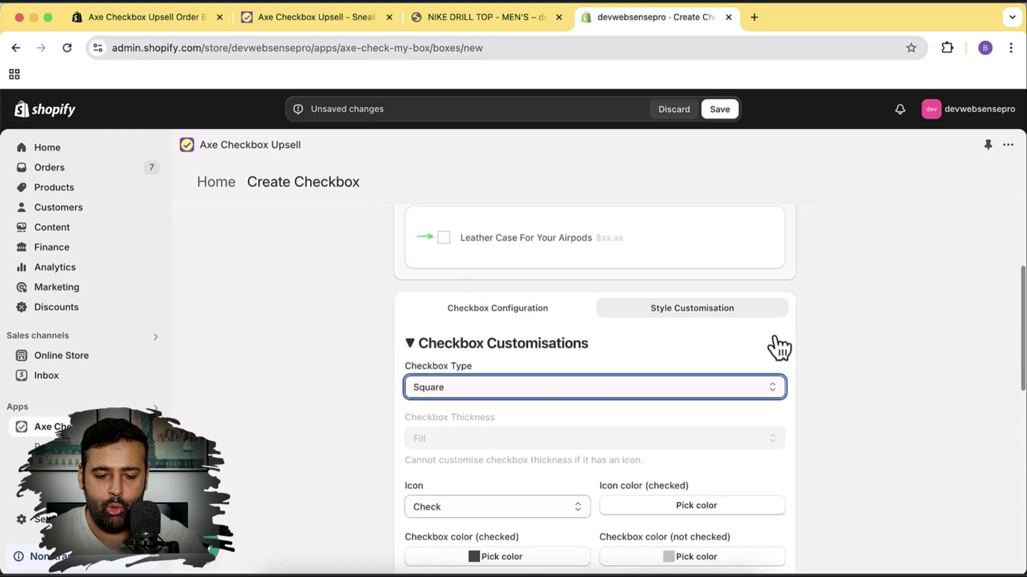
{"action": "scroll", "coordinate": [628, 429], "scroll_direction": "down", "scroll_amount": 3}
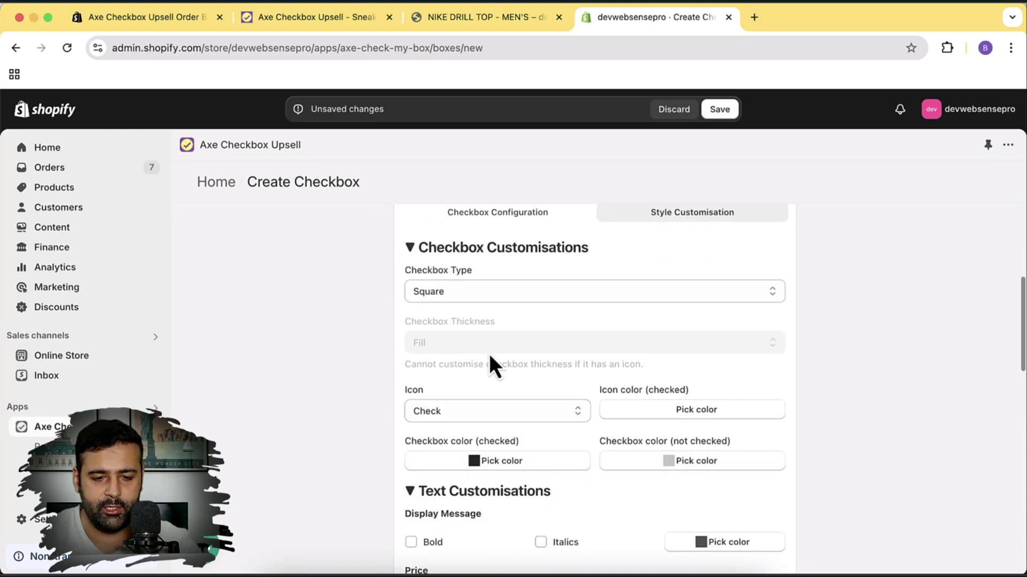
{"action": "scroll", "coordinate": [489, 354], "scroll_direction": "up", "scroll_amount": 4}
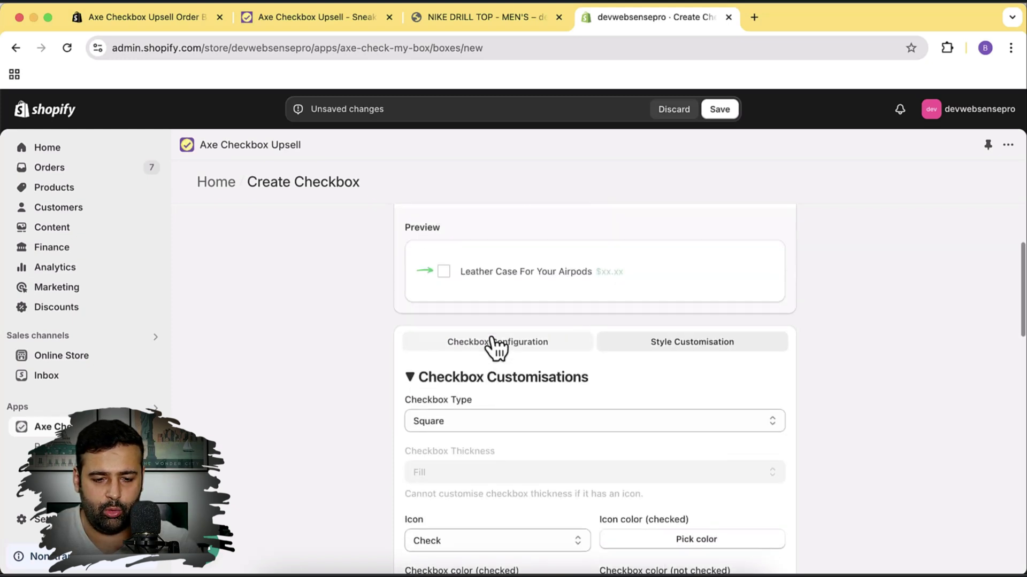
Tick the preview checkbox and keep the checkbox icon as Check
{"action": "left_click", "coordinate": [444, 273]}
{"action": "scroll", "coordinate": [517, 302], "scroll_direction": "down", "scroll_amount": 1}
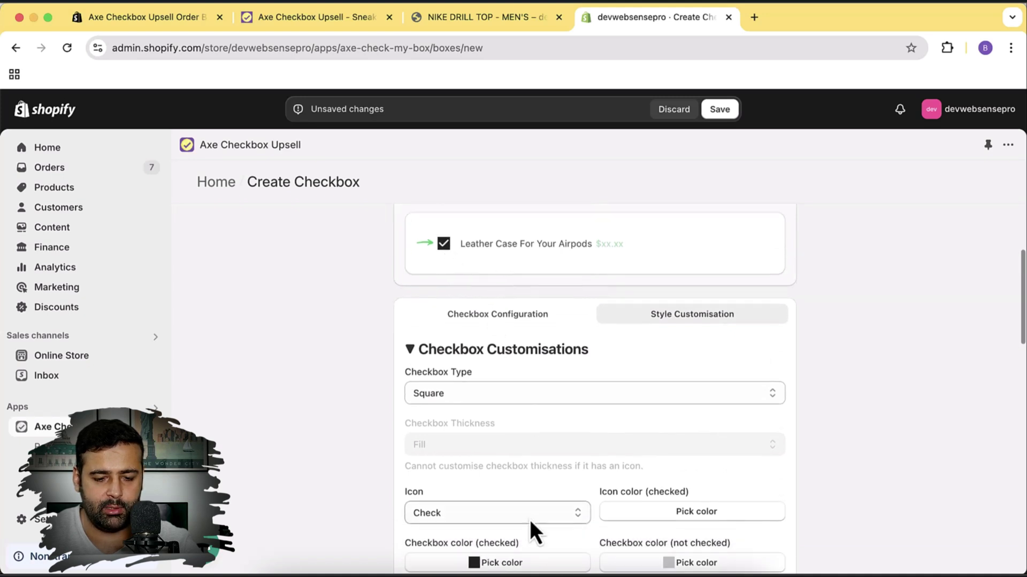
{"action": "left_click", "coordinate": [529, 516]}
{"action": "left_click", "coordinate": [512, 529]}
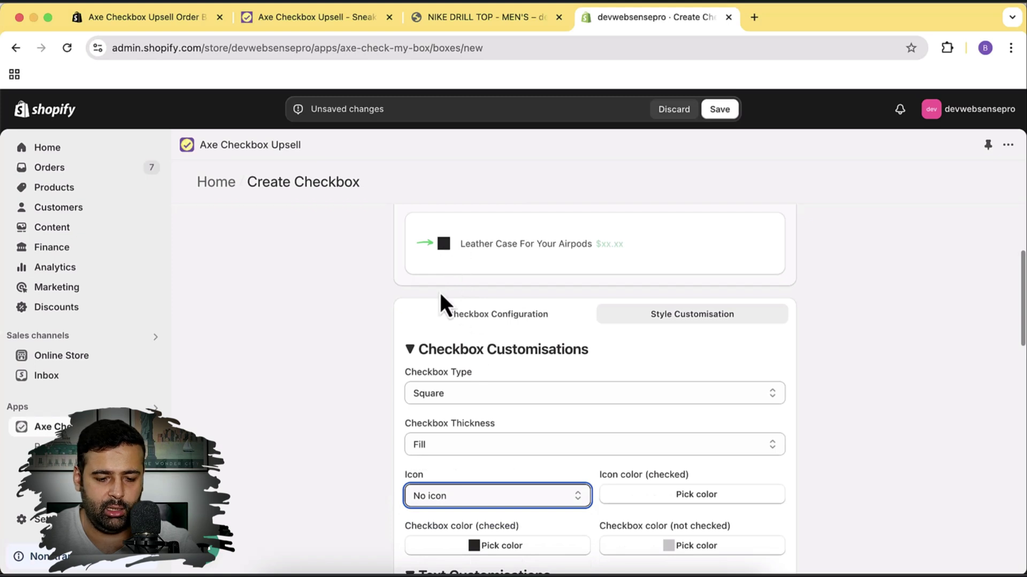
{"action": "left_click", "coordinate": [539, 507]}
{"action": "left_click", "coordinate": [503, 484]}
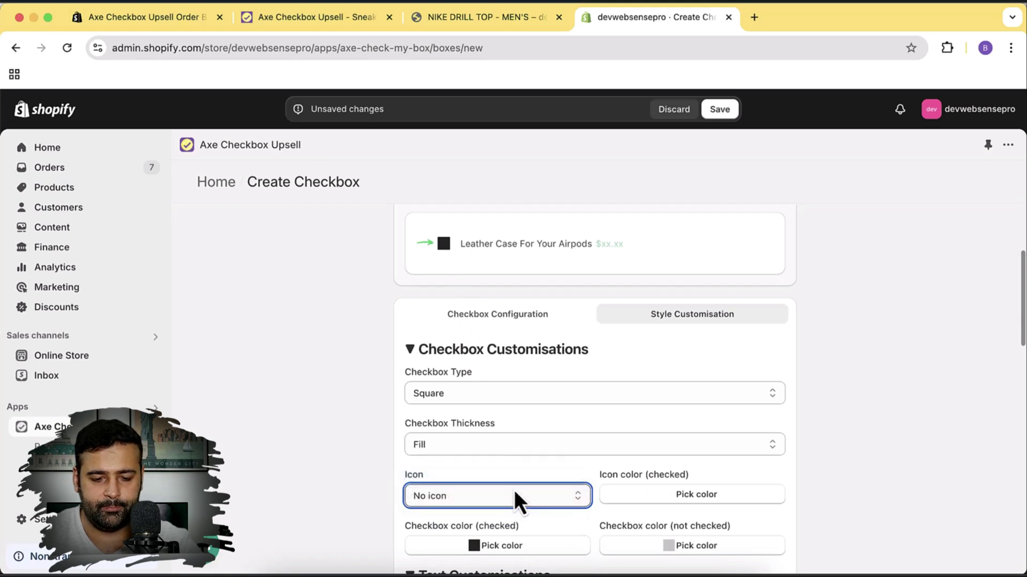
{"action": "scroll", "coordinate": [748, 454], "scroll_direction": "down", "scroll_amount": 1}
Set the checked icon colour to red (#ef1717)
{"action": "left_click", "coordinate": [697, 497]}
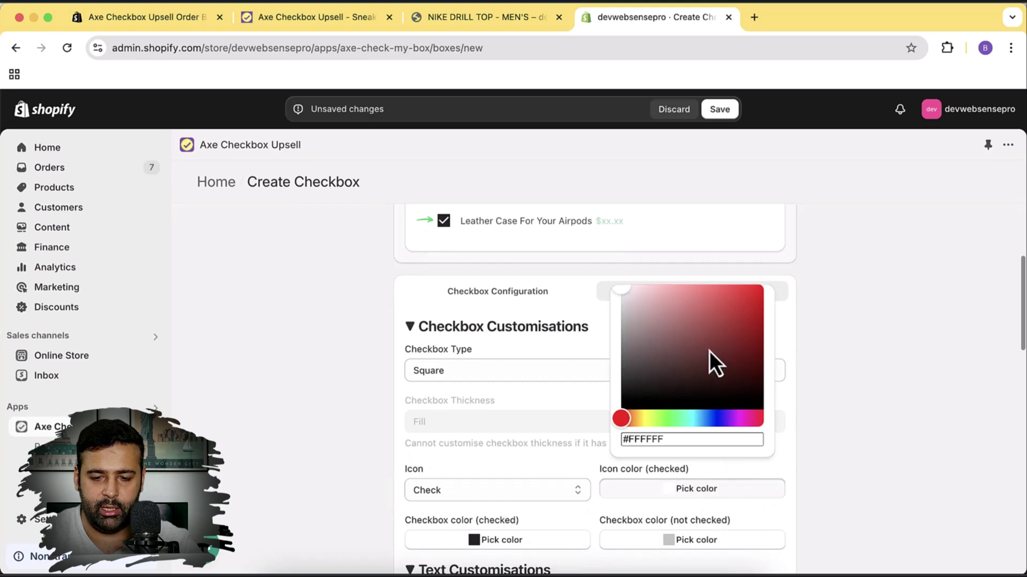
{"action": "left_click_drag", "start_coordinate": [709, 351], "coordinate": [752, 292]}
{"action": "left_click", "coordinate": [776, 328]}
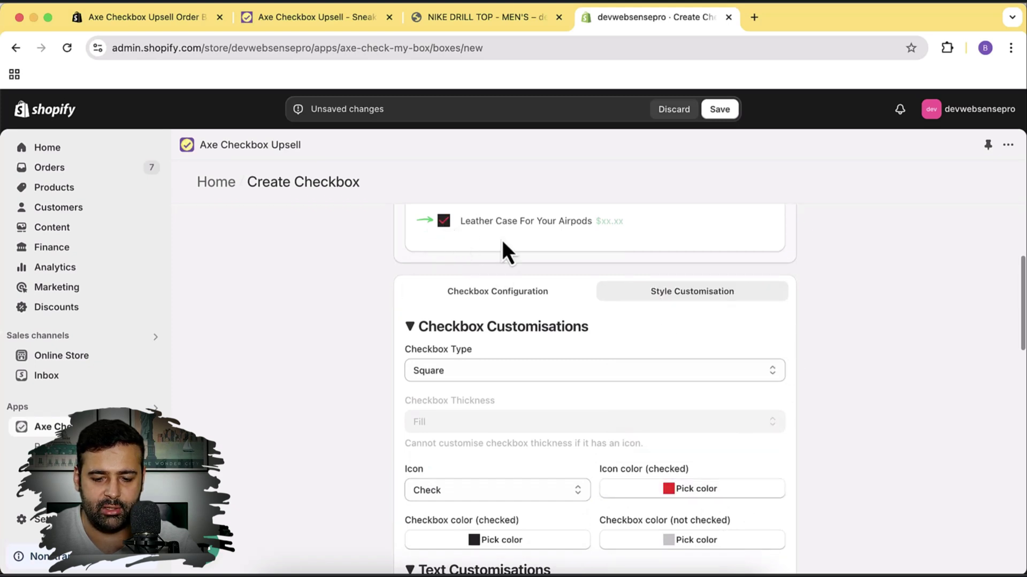
{"action": "scroll", "coordinate": [622, 262], "scroll_direction": "down", "scroll_amount": 5}
{"action": "scroll", "coordinate": [594, 278], "scroll_direction": "down", "scroll_amount": 3}
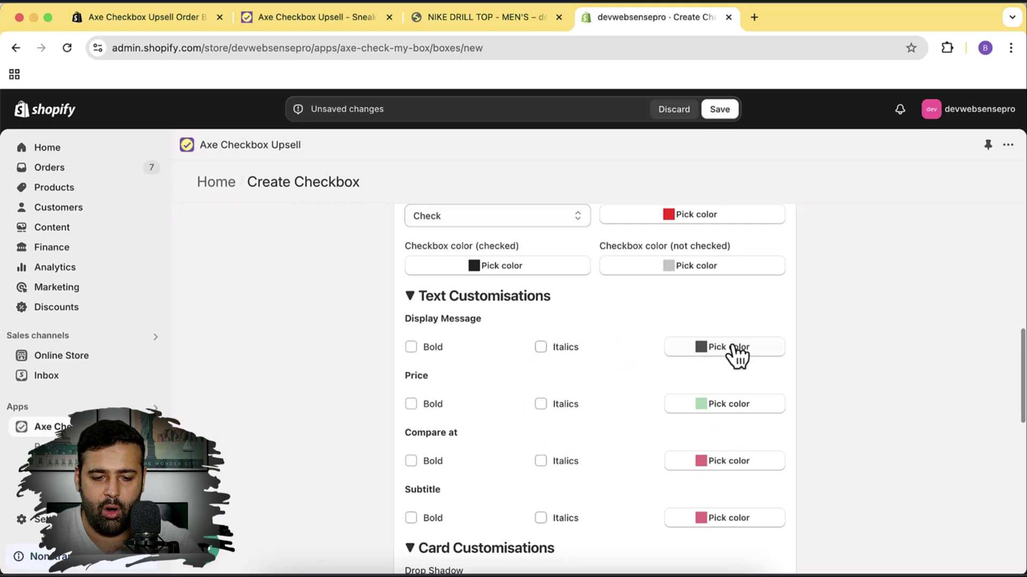
{"action": "scroll", "coordinate": [695, 358], "scroll_direction": "down", "scroll_amount": 1}
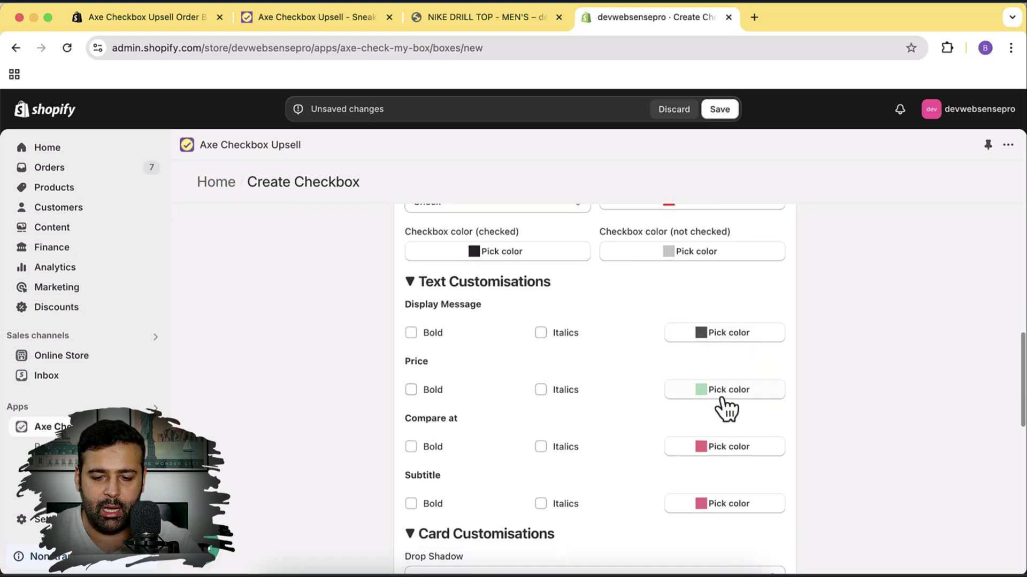
{"action": "scroll", "coordinate": [668, 342], "scroll_direction": "down", "scroll_amount": 5}
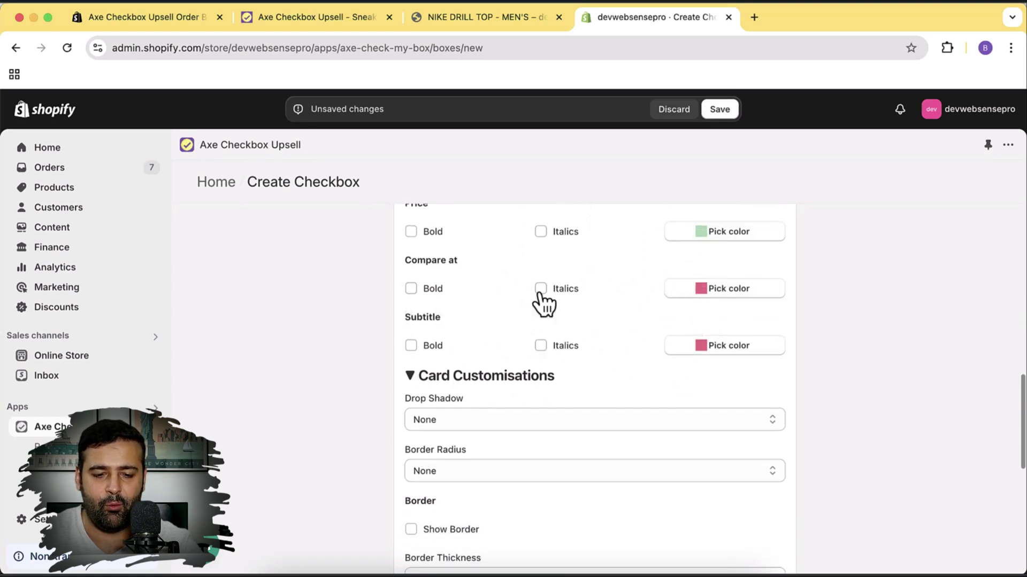
{"action": "scroll", "coordinate": [637, 285], "scroll_direction": "down", "scroll_amount": 2}
{"action": "scroll", "coordinate": [636, 282], "scroll_direction": "down", "scroll_amount": 1}
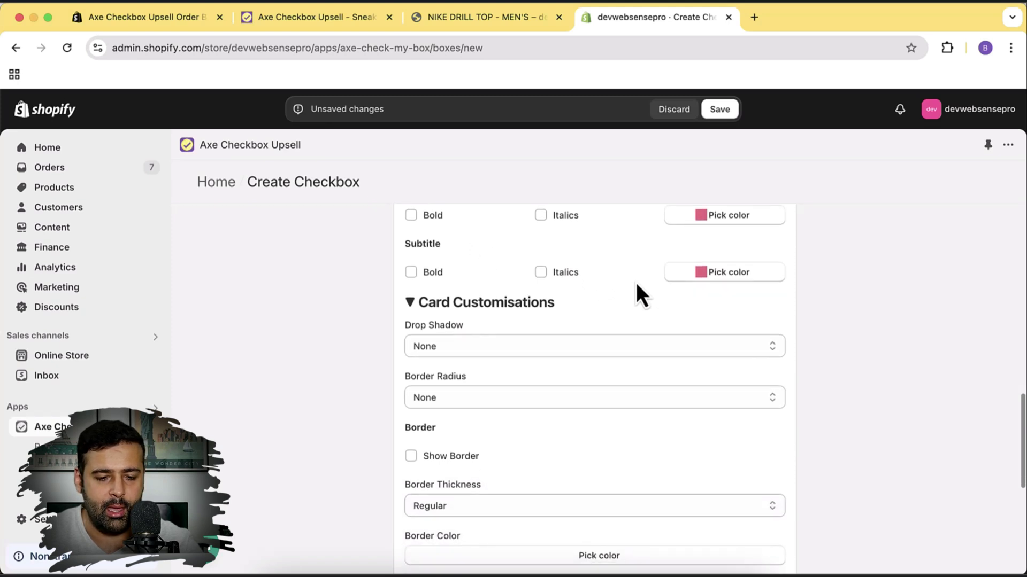
{"action": "scroll", "coordinate": [562, 342], "scroll_direction": "down", "scroll_amount": 1}
{"action": "scroll", "coordinate": [570, 342], "scroll_direction": "down", "scroll_amount": 8}
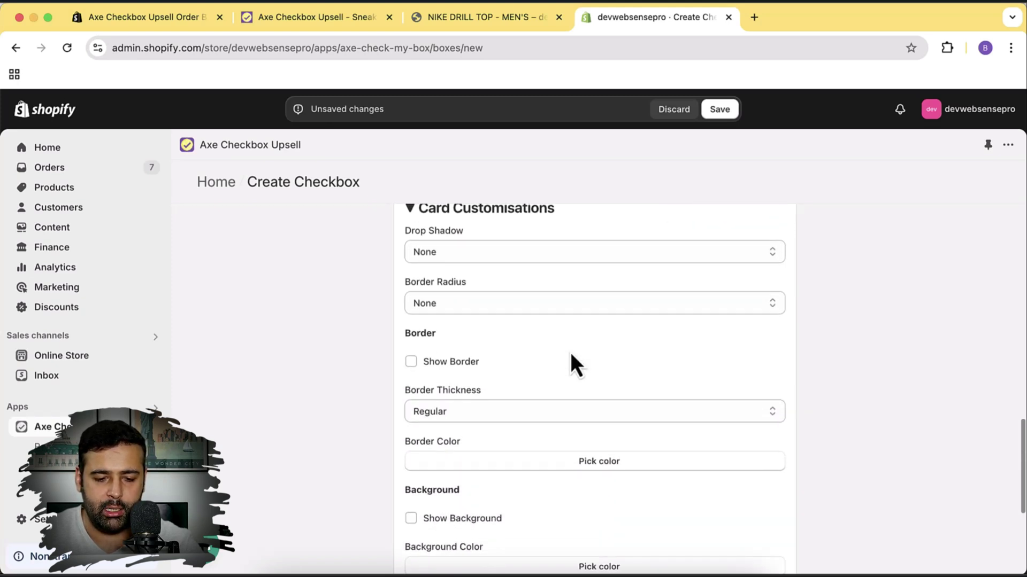
{"action": "scroll", "coordinate": [573, 313], "scroll_direction": "down", "scroll_amount": 2}
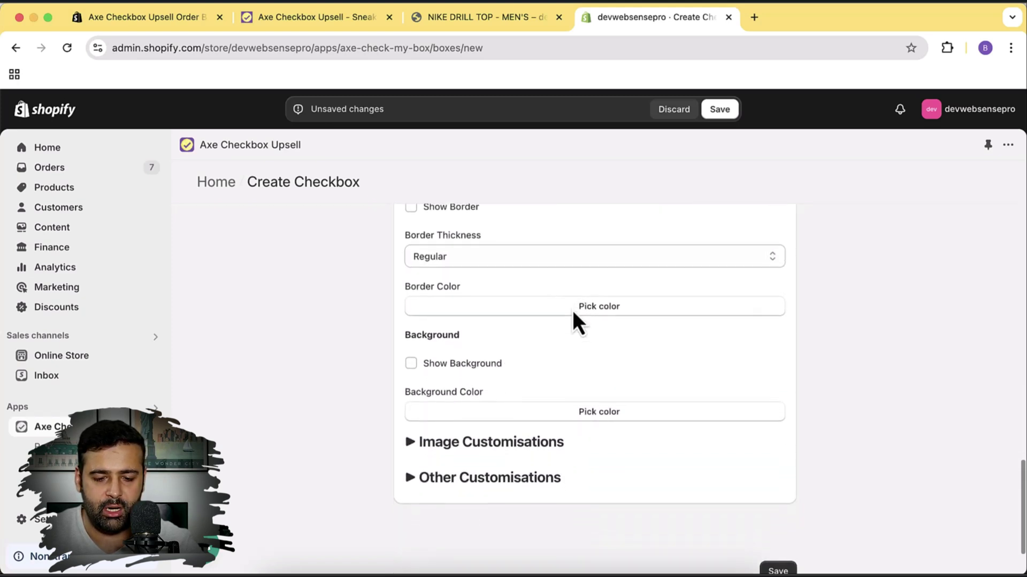
{"action": "scroll", "coordinate": [602, 342], "scroll_direction": "down", "scroll_amount": 1}
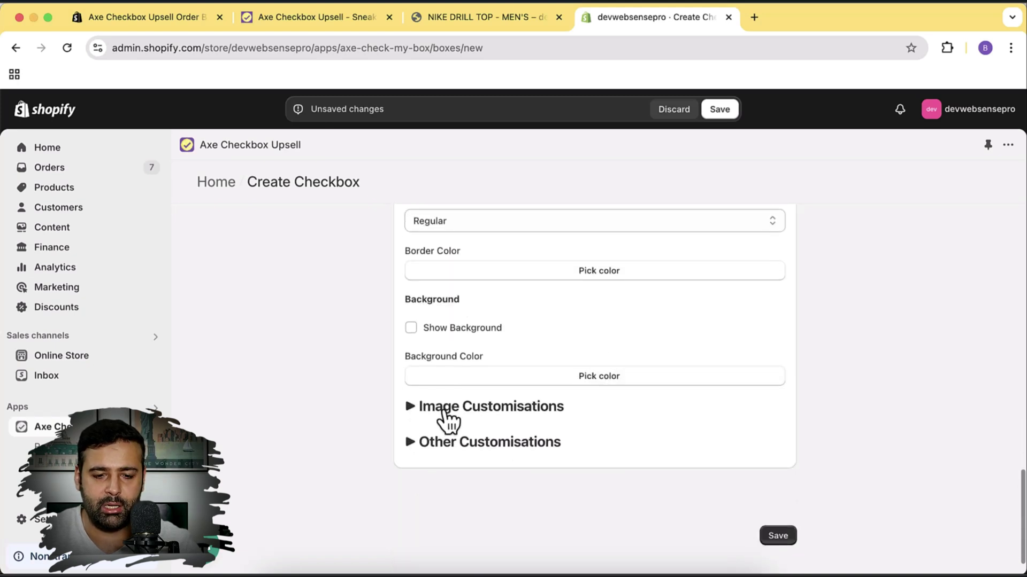
{"action": "left_click", "coordinate": [497, 25]}
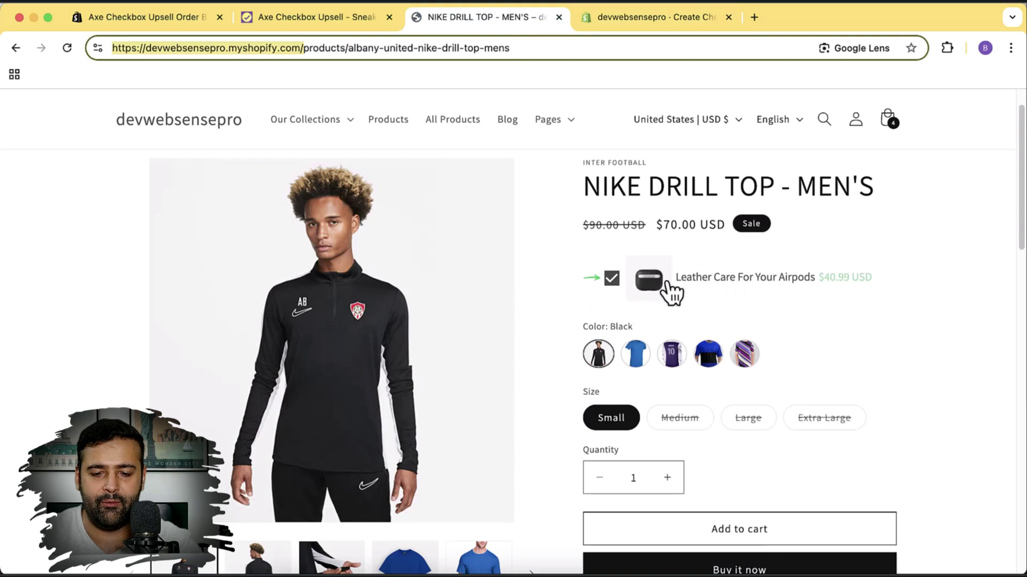
{"action": "left_click", "coordinate": [661, 19]}
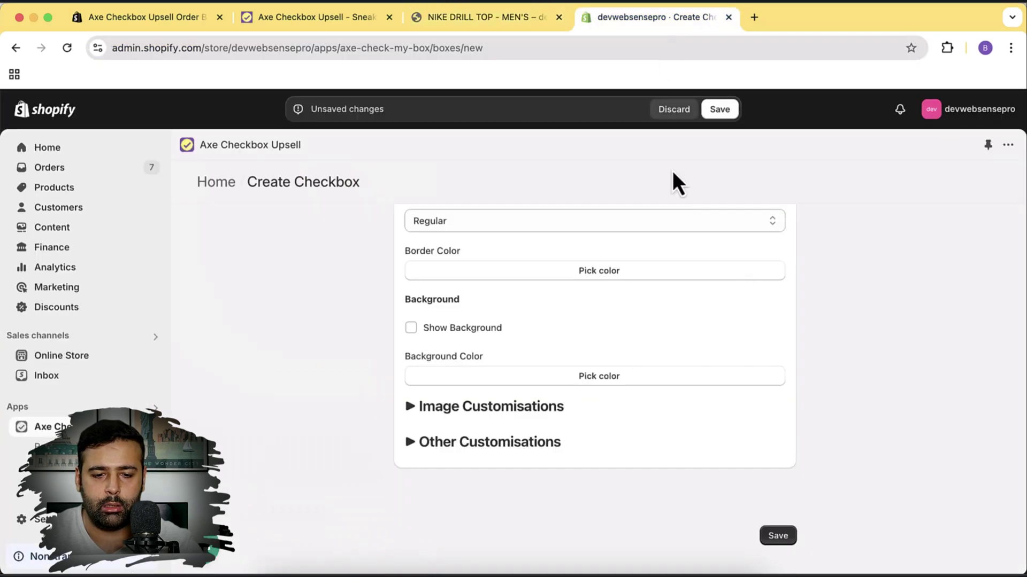
{"action": "scroll", "coordinate": [775, 293], "scroll_direction": "up", "scroll_amount": 3}
{"action": "scroll", "coordinate": [775, 293], "scroll_direction": "up", "scroll_amount": 10}
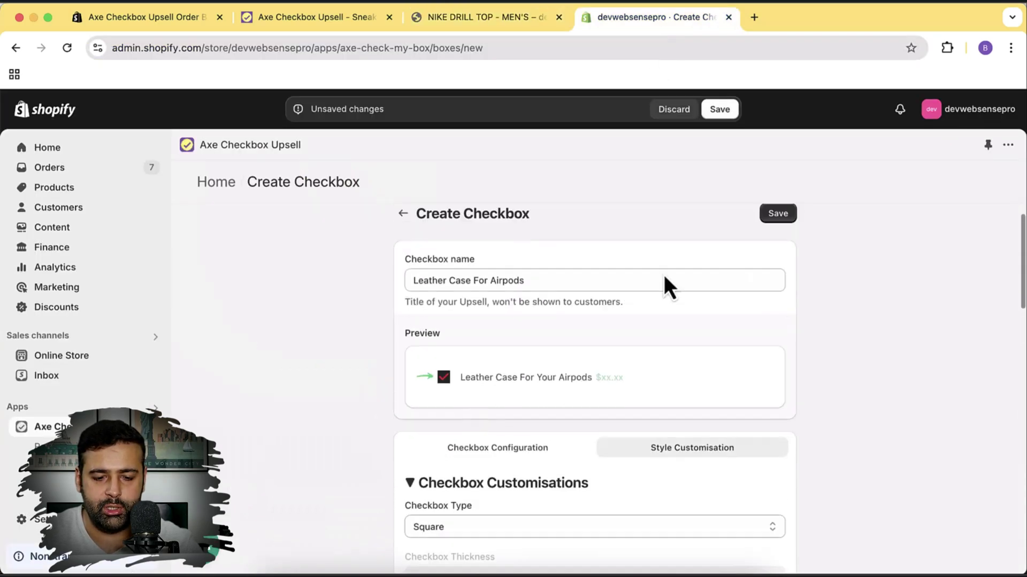
{"action": "scroll", "coordinate": [784, 326], "scroll_direction": "down", "scroll_amount": 8}
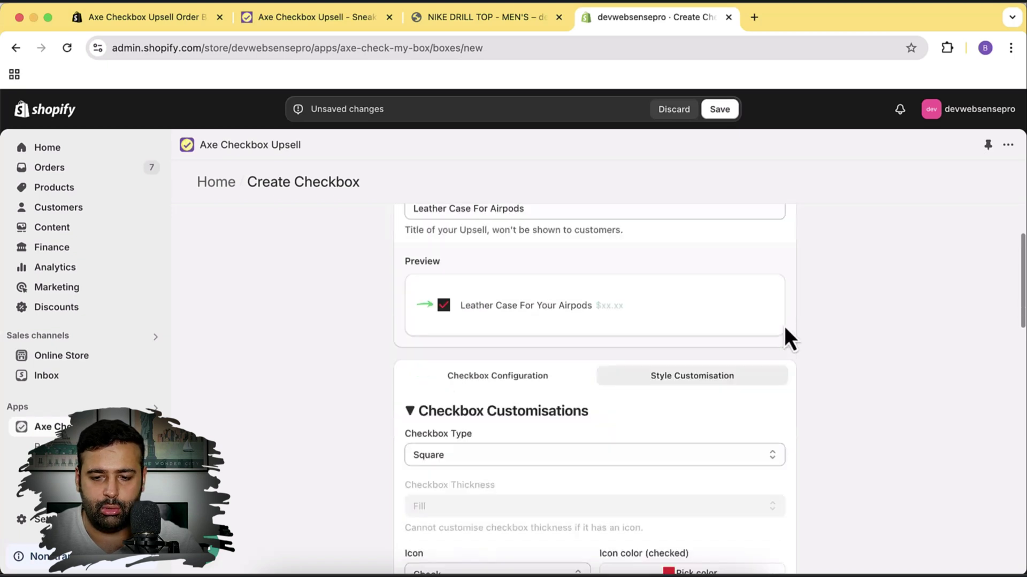
{"action": "scroll", "coordinate": [785, 302], "scroll_direction": "down", "scroll_amount": 6}
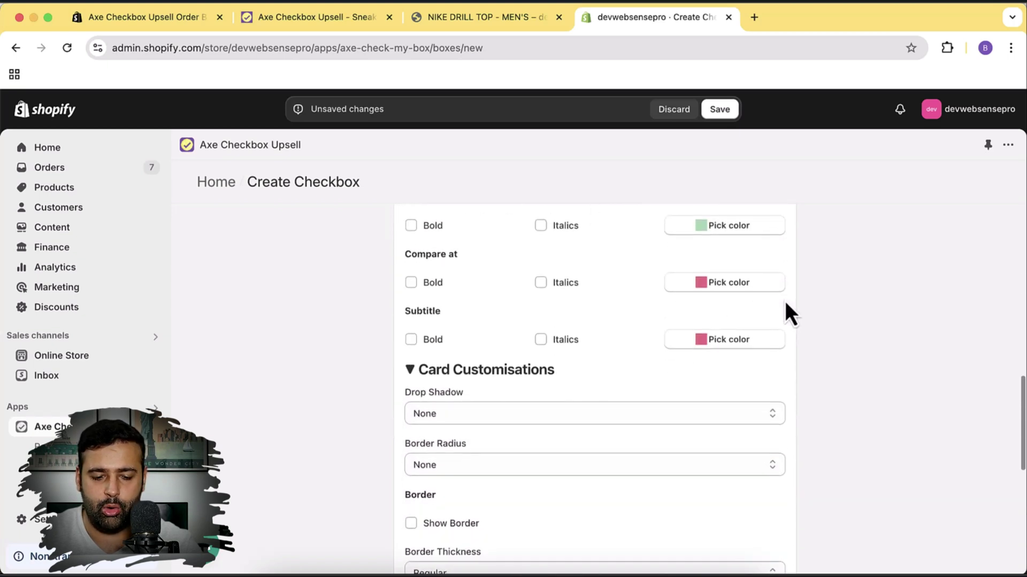
{"action": "scroll", "coordinate": [785, 311], "scroll_direction": "down", "scroll_amount": 3}
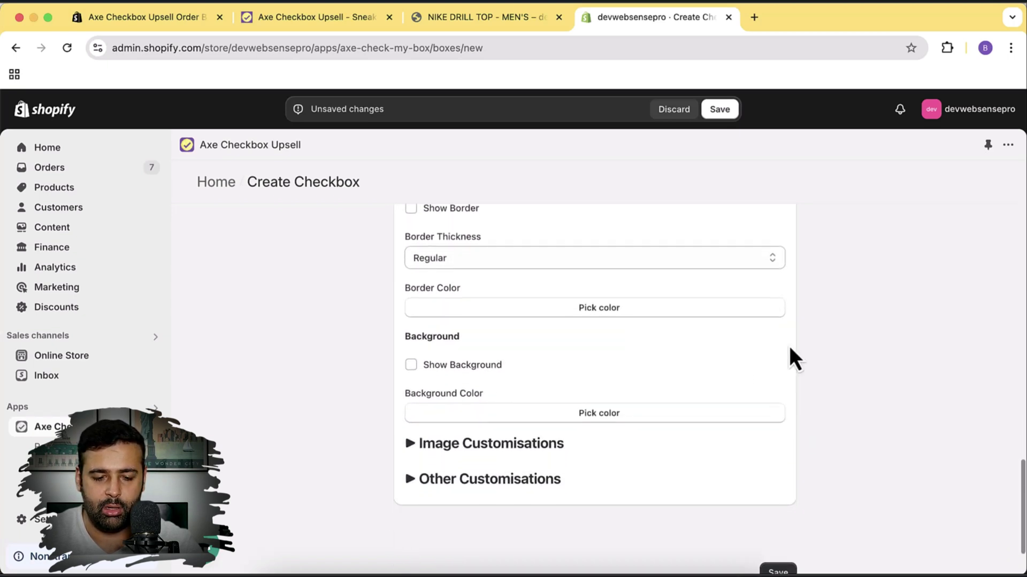
Show the product image at Medium size, then review the ticked square in the Preview
{"action": "left_click", "coordinate": [412, 444]}
{"action": "scroll", "coordinate": [685, 323], "scroll_direction": "down", "scroll_amount": 3}
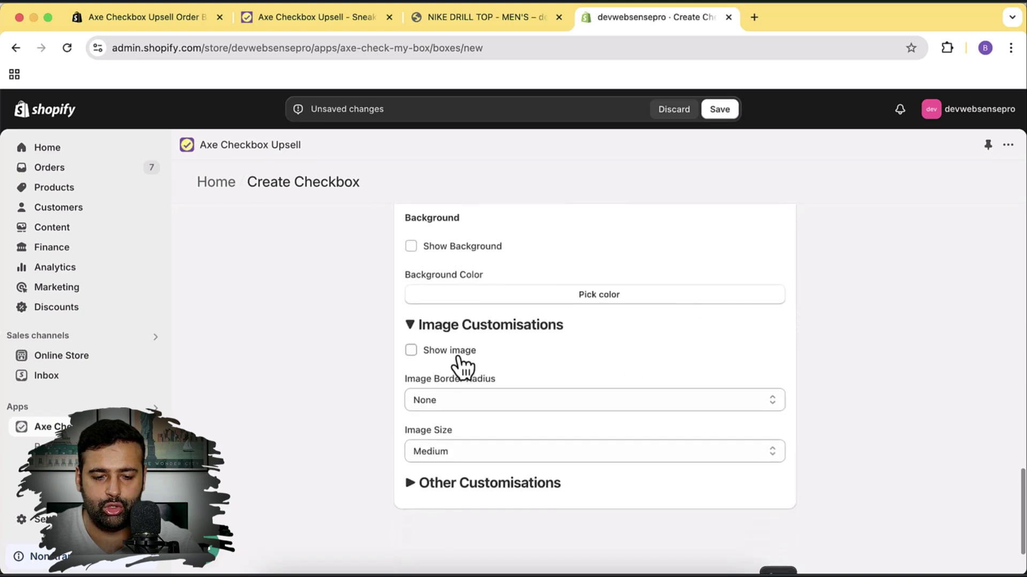
{"action": "left_click", "coordinate": [500, 404]}
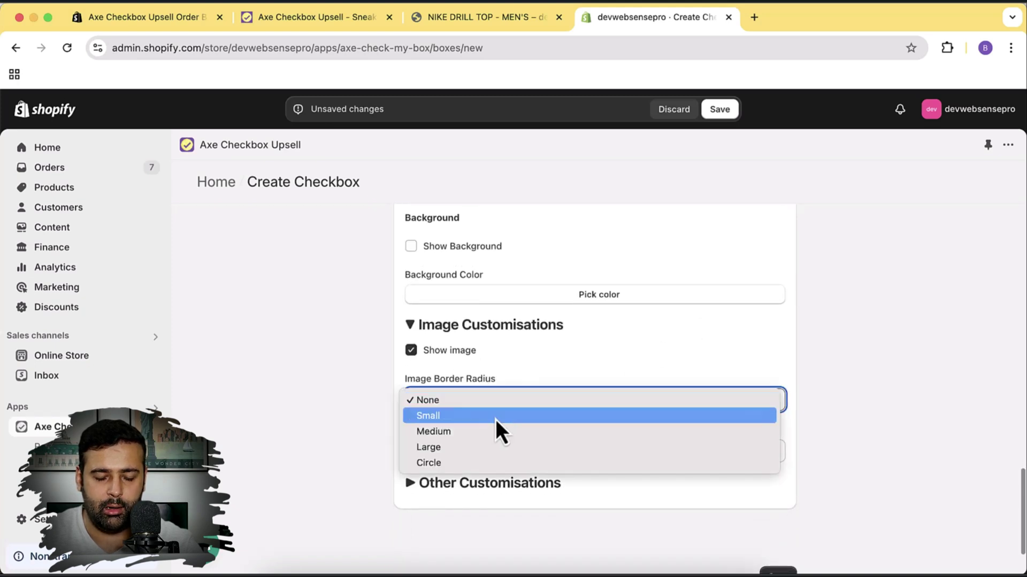
{"action": "left_click", "coordinate": [561, 412]}
{"action": "scroll", "coordinate": [642, 369], "scroll_direction": "down", "scroll_amount": 2}
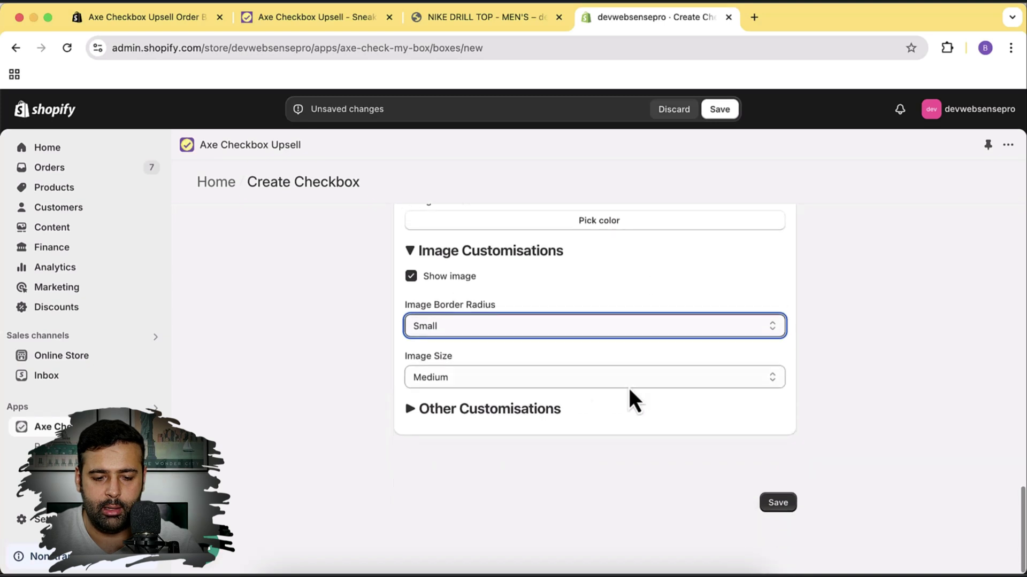
{"action": "left_click", "coordinate": [537, 376]}
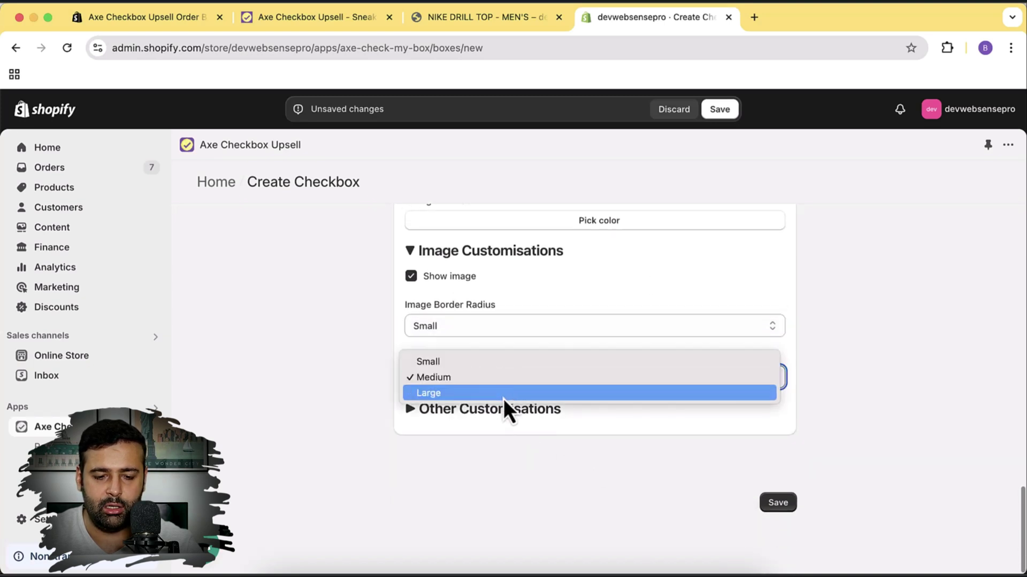
{"action": "left_click", "coordinate": [784, 447]}
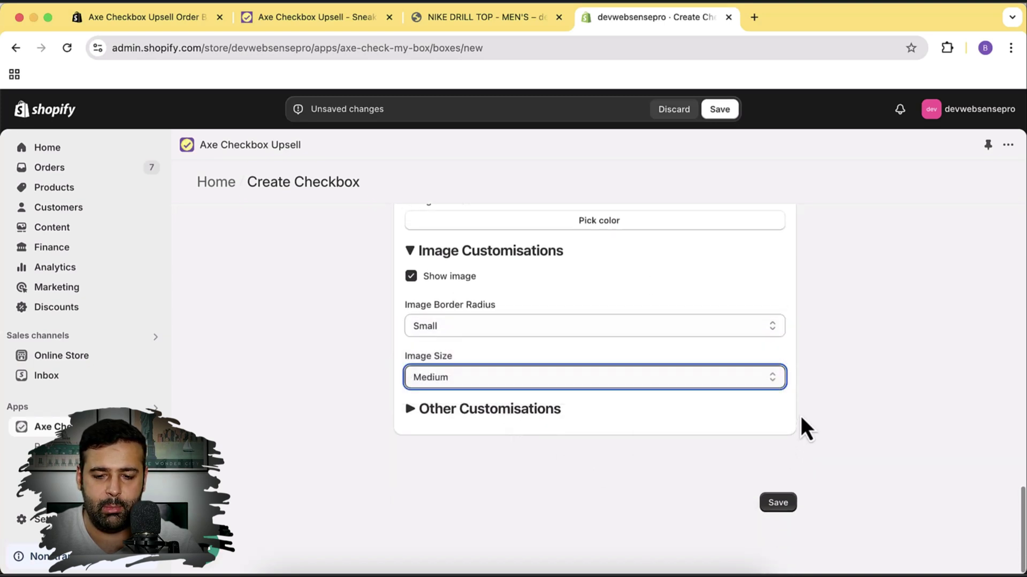
{"action": "scroll", "coordinate": [802, 420], "scroll_direction": "up", "scroll_amount": 15}
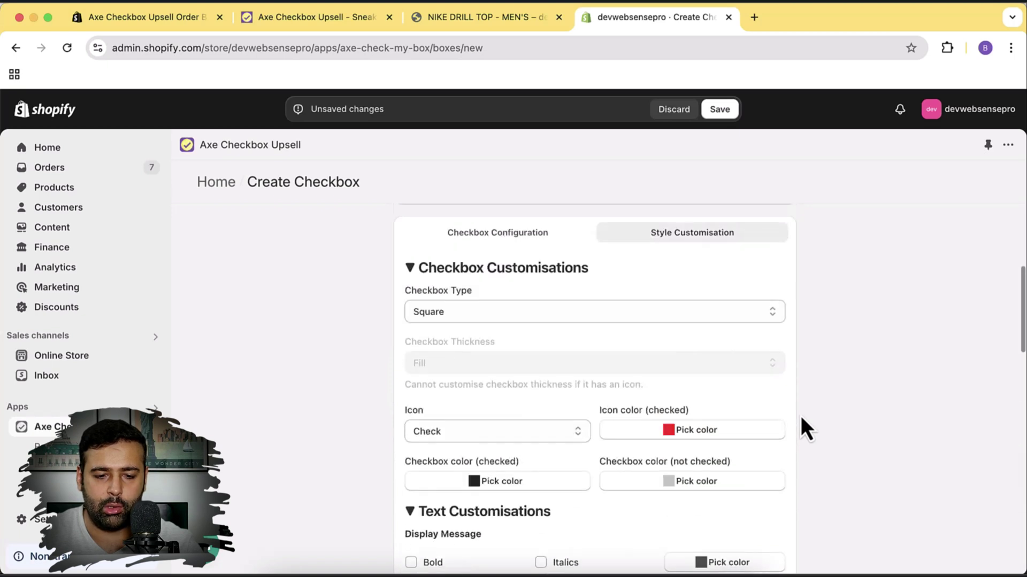
{"action": "scroll", "coordinate": [800, 416], "scroll_direction": "up", "scroll_amount": 3}
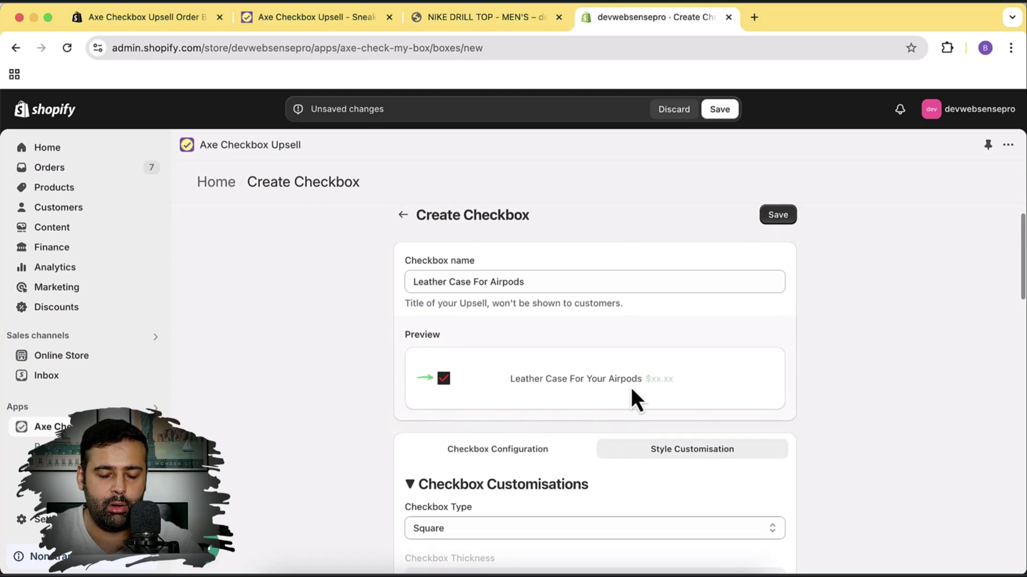
{"action": "scroll", "coordinate": [797, 366], "scroll_direction": "up", "scroll_amount": 1}
{"action": "scroll", "coordinate": [791, 351], "scroll_direction": "down", "scroll_amount": 3}
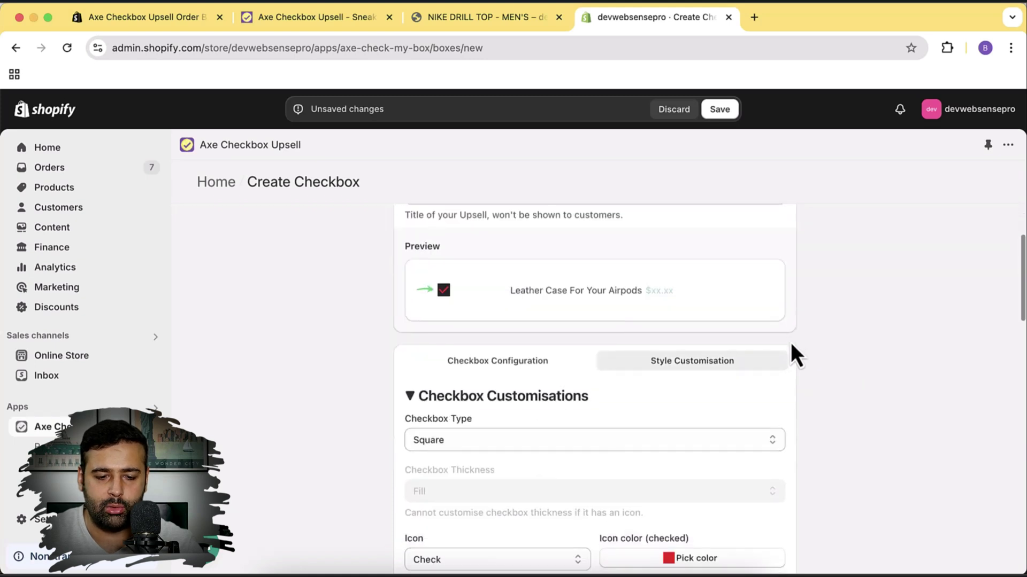
{"action": "scroll", "coordinate": [749, 353], "scroll_direction": "up", "scroll_amount": 3}
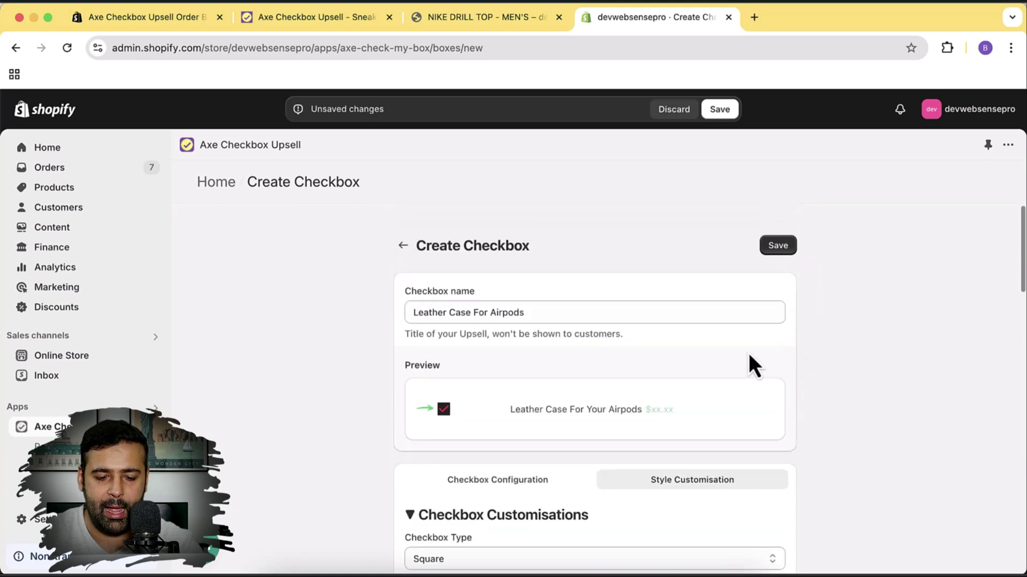
Return to Checkbox Configuration and scroll to the Pre-check and Triggers options
{"action": "left_click", "coordinate": [488, 481]}
{"action": "scroll", "coordinate": [767, 406], "scroll_direction": "down", "scroll_amount": 4}
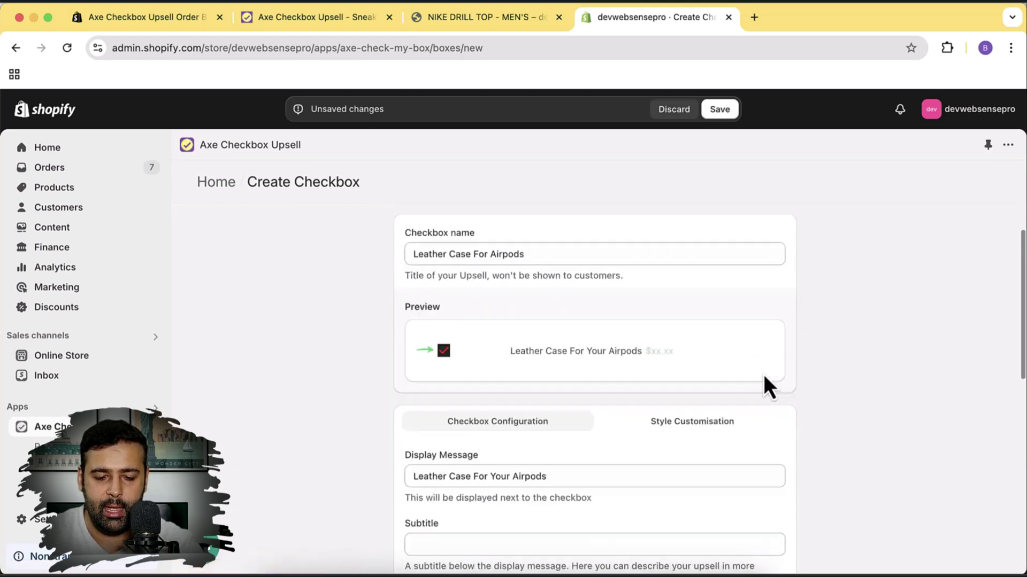
{"action": "scroll", "coordinate": [775, 320], "scroll_direction": "down", "scroll_amount": 1}
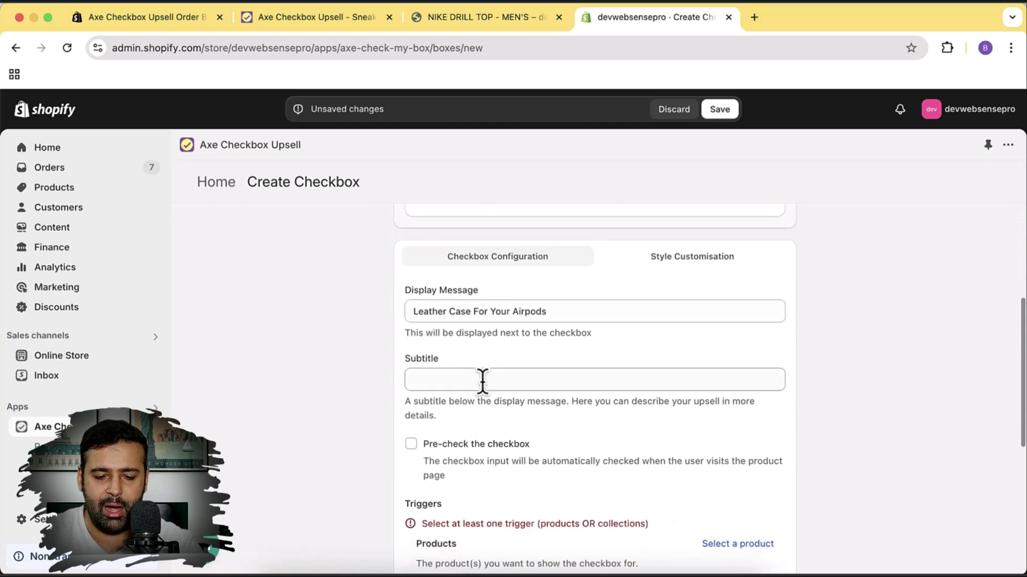
{"action": "scroll", "coordinate": [675, 353], "scroll_direction": "down", "scroll_amount": 2}
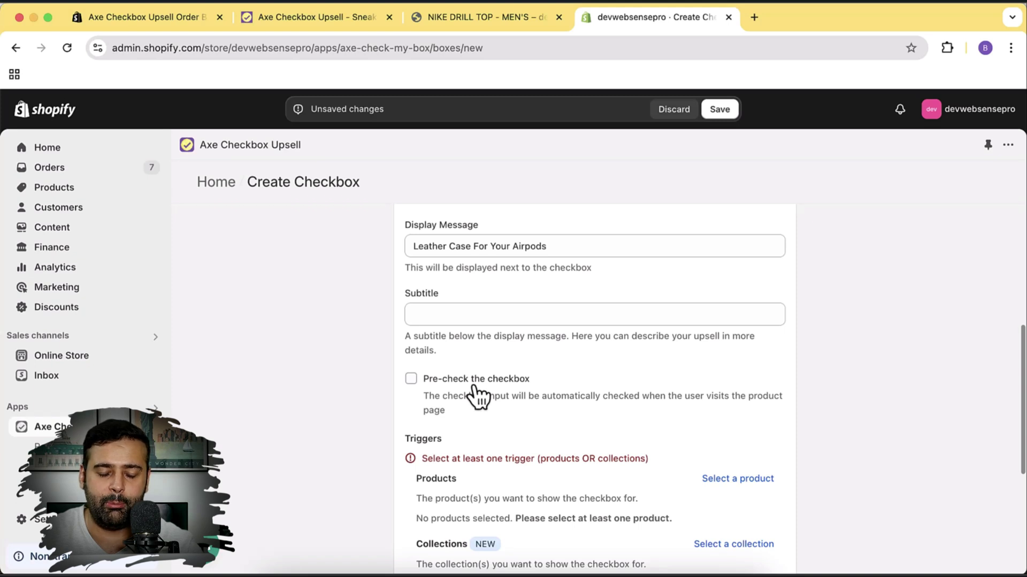
{"action": "scroll", "coordinate": [477, 393], "scroll_direction": "up", "scroll_amount": 5}
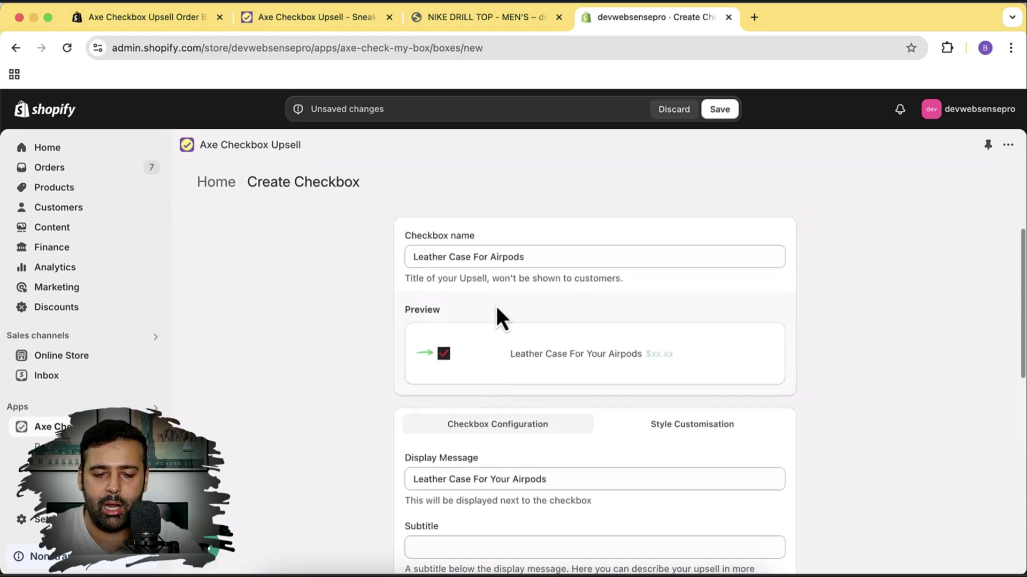
{"action": "scroll", "coordinate": [510, 342], "scroll_direction": "down", "scroll_amount": 4}
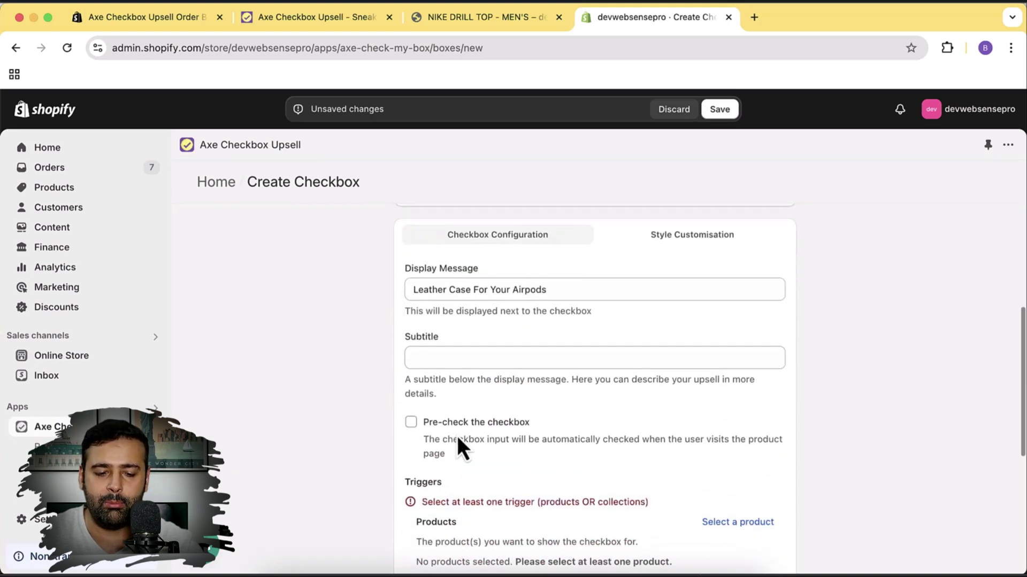
{"action": "scroll", "coordinate": [482, 299], "scroll_direction": "down", "scroll_amount": 1}
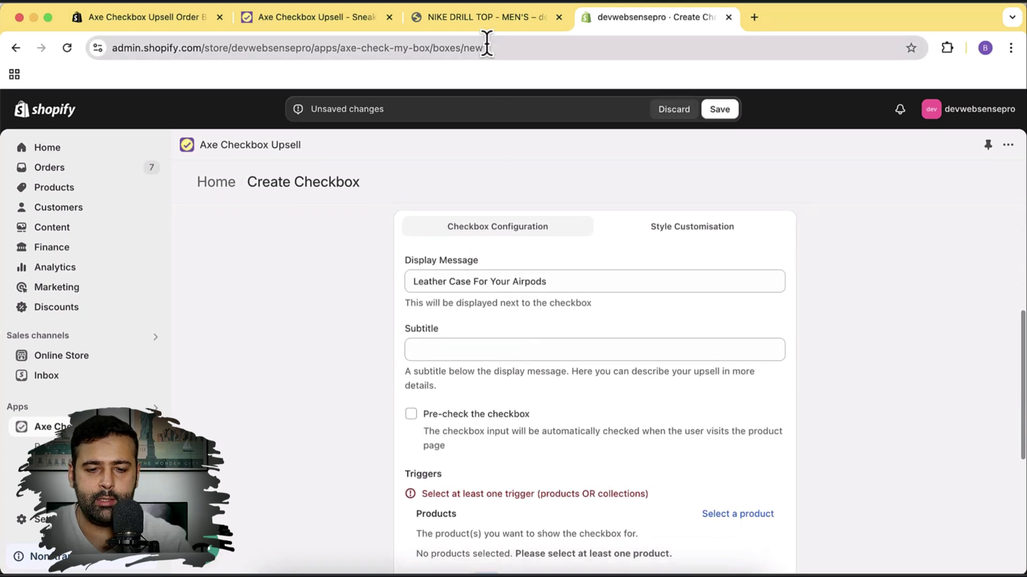
{"action": "left_click", "coordinate": [490, 19]}
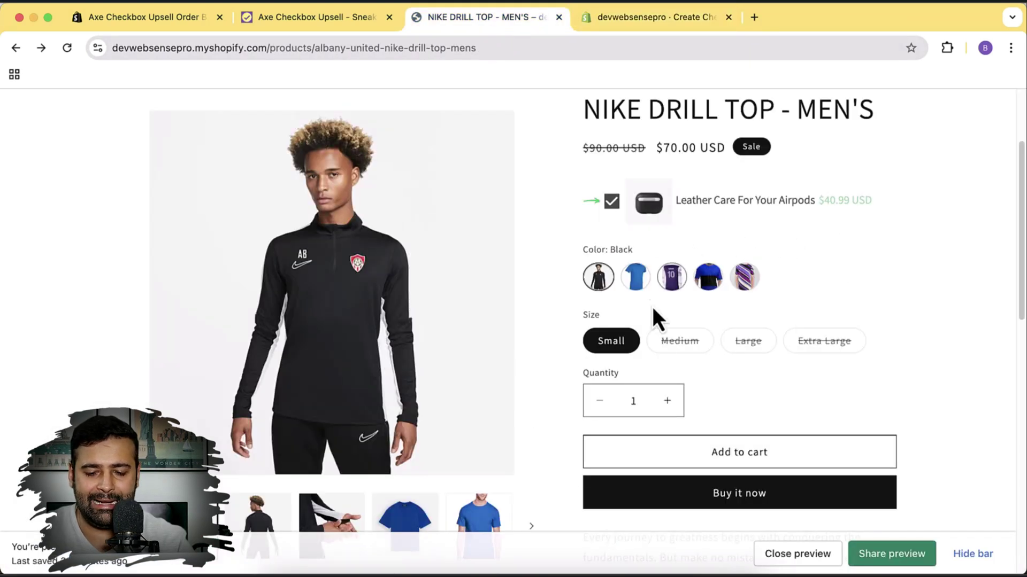
Add the Nike Drill Top with its upsell to the cart, then turn on Pre-check
{"action": "left_click", "coordinate": [726, 449]}
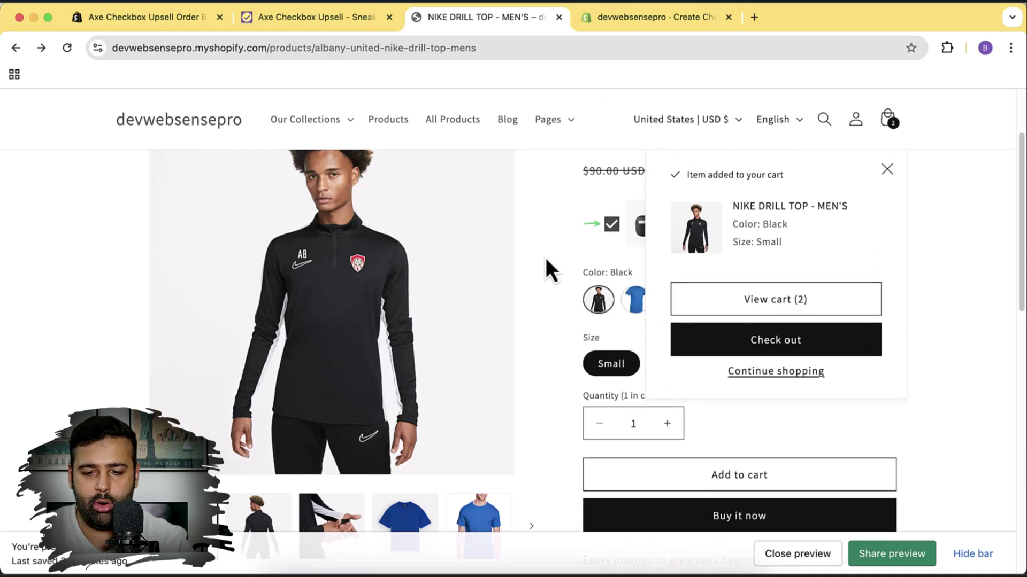
{"action": "left_click", "coordinate": [765, 302]}
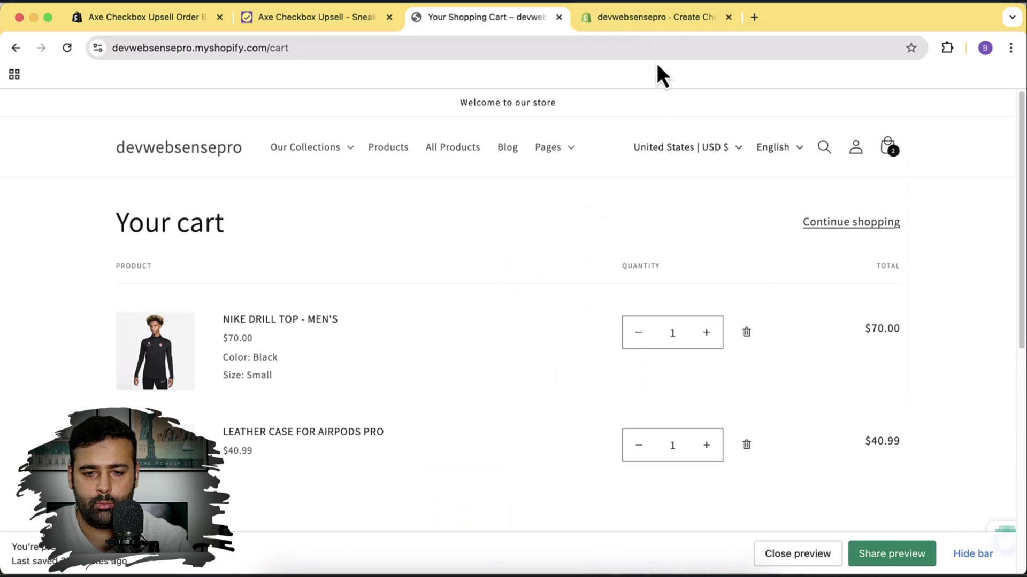
{"action": "left_click", "coordinate": [662, 23]}
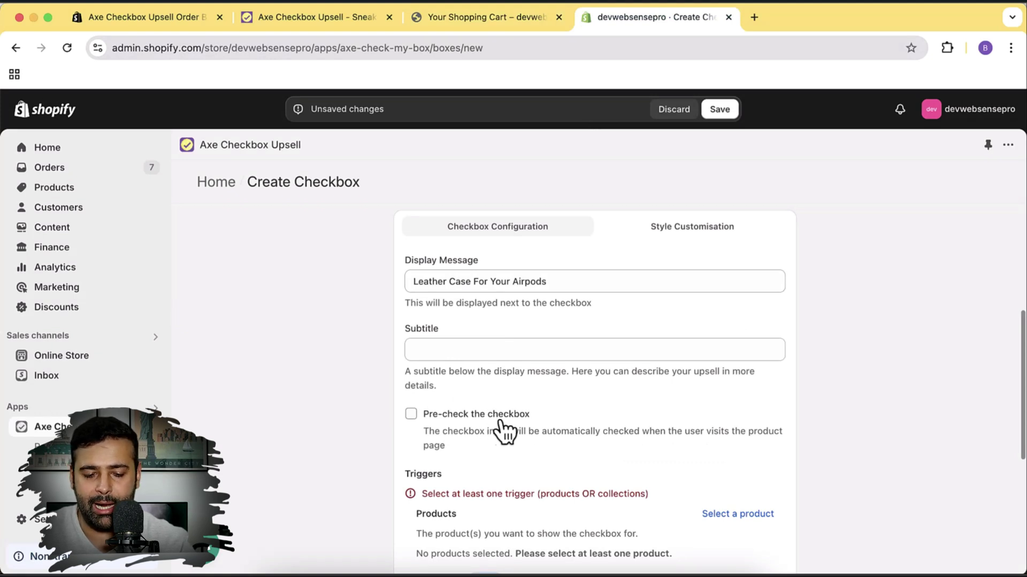
{"action": "scroll", "coordinate": [600, 351], "scroll_direction": "down", "scroll_amount": 2}
{"action": "left_click", "coordinate": [495, 375]}
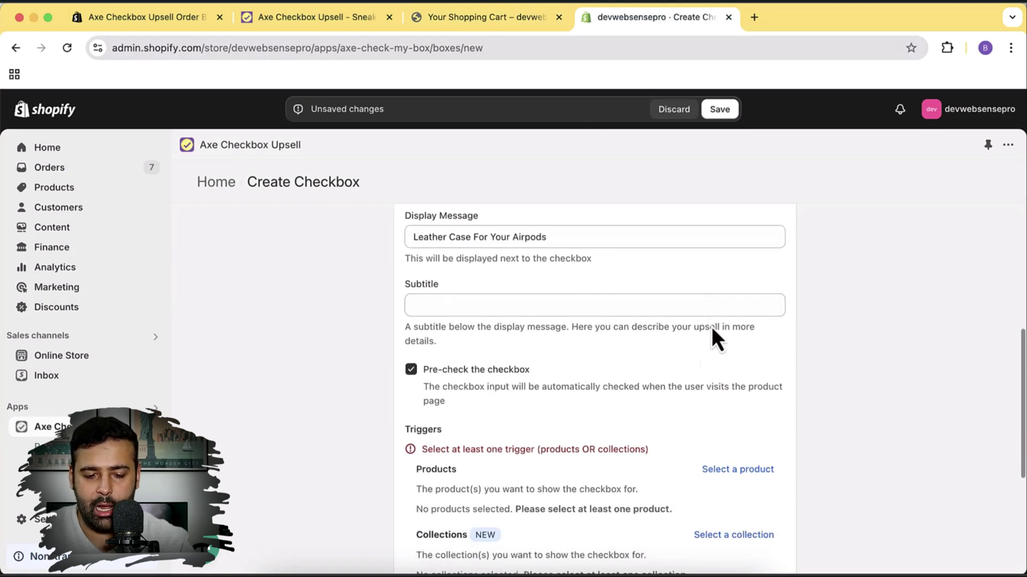
{"action": "scroll", "coordinate": [711, 326], "scroll_direction": "down", "scroll_amount": 4}
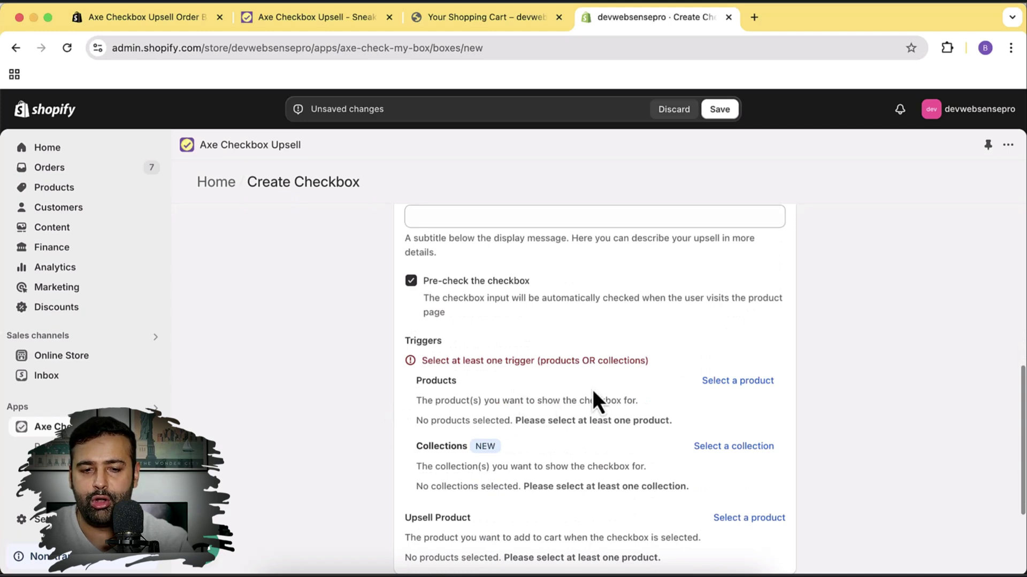
Remove the Nike Drill Top and the leather case from the cart
{"action": "left_click", "coordinate": [489, 20]}
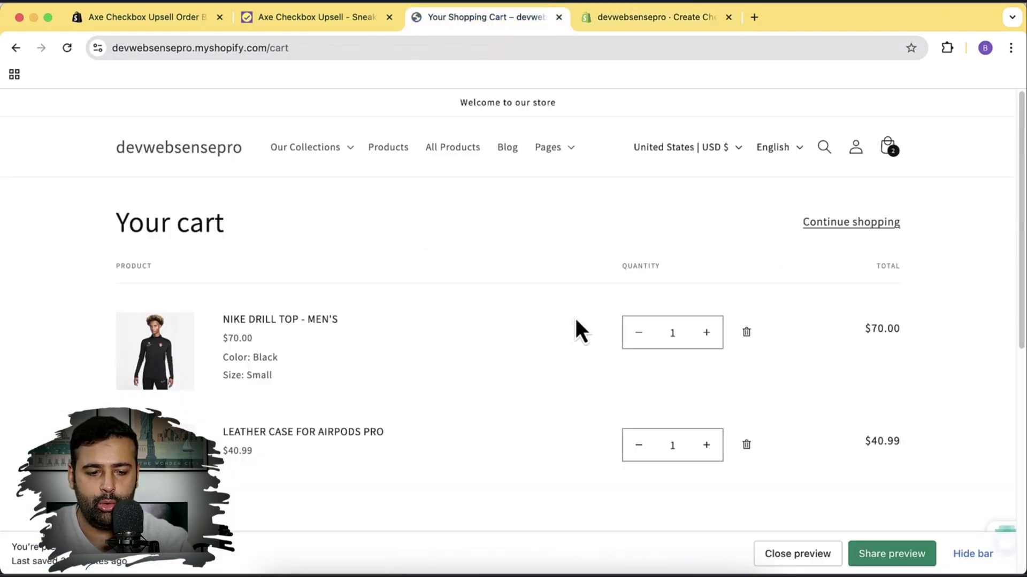
{"action": "left_click", "coordinate": [748, 334]}
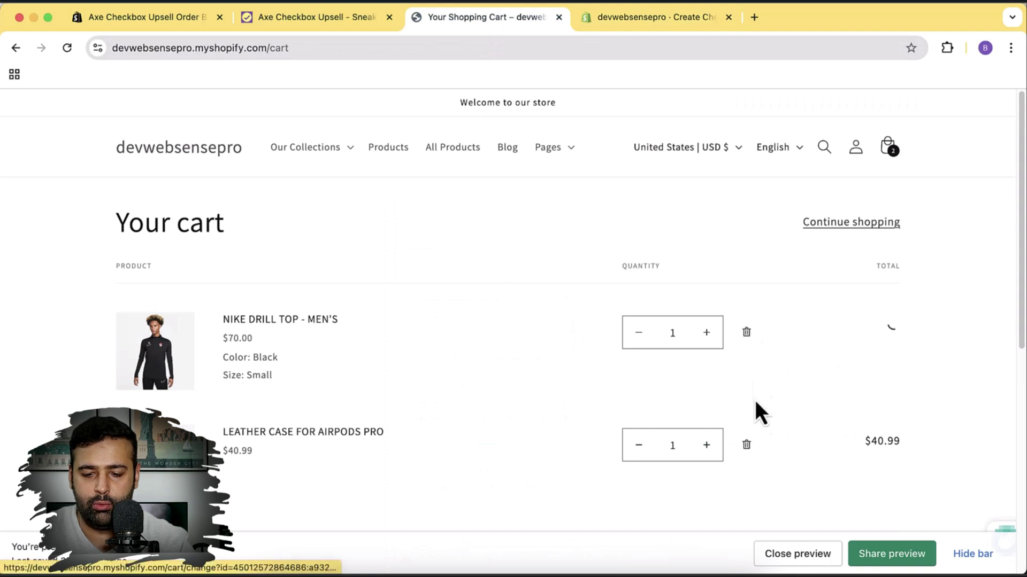
{"action": "left_click", "coordinate": [747, 333]}
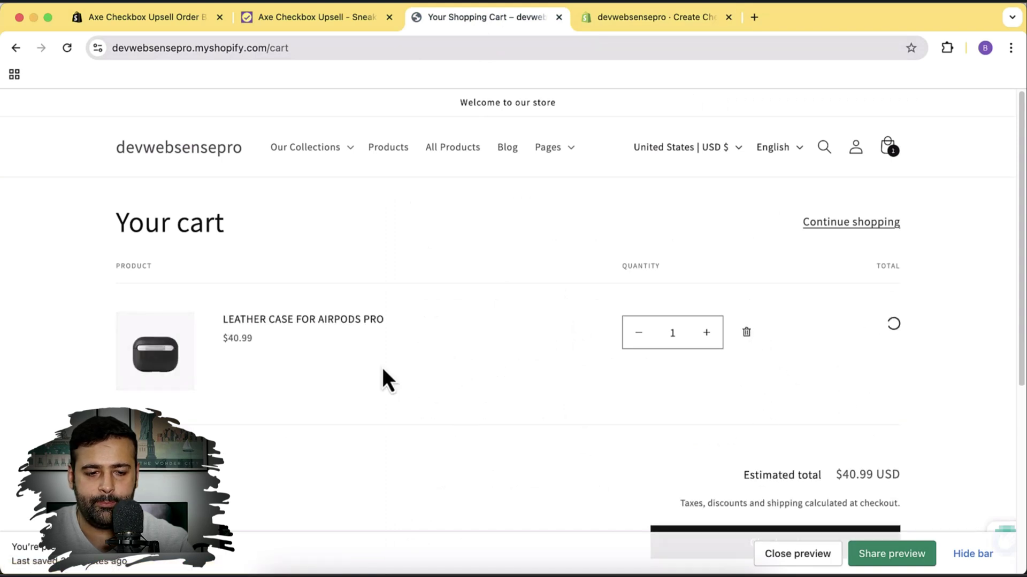
{"action": "left_click", "coordinate": [20, 47]}
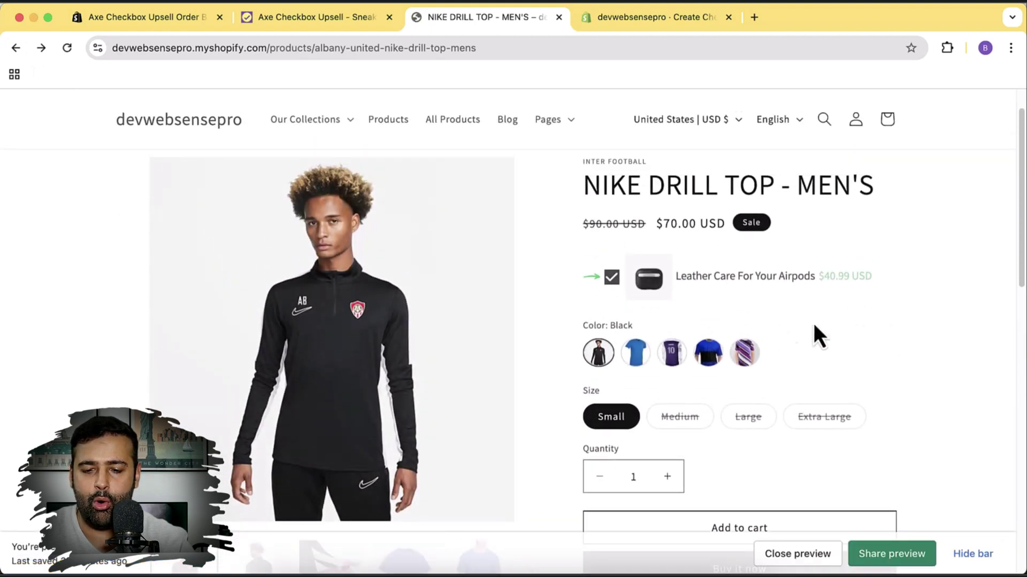
Open the UNITED NIKE GOALKEEPER JERSEY - MEN'S page from All Products in a new tab
{"action": "scroll", "coordinate": [639, 274], "scroll_direction": "up", "scroll_amount": 1}
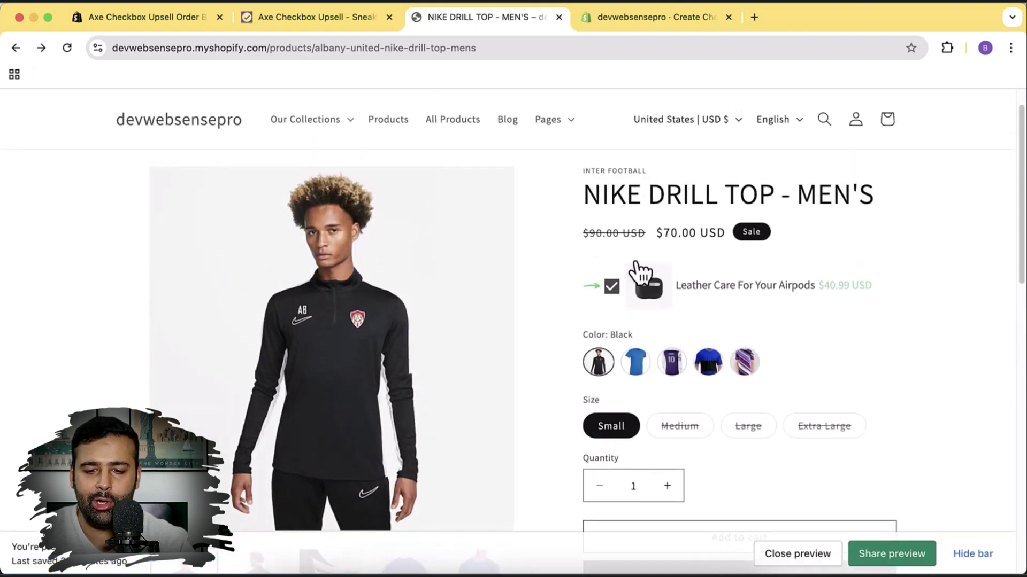
{"action": "left_click_drag", "start_coordinate": [583, 195], "coordinate": [877, 197]}
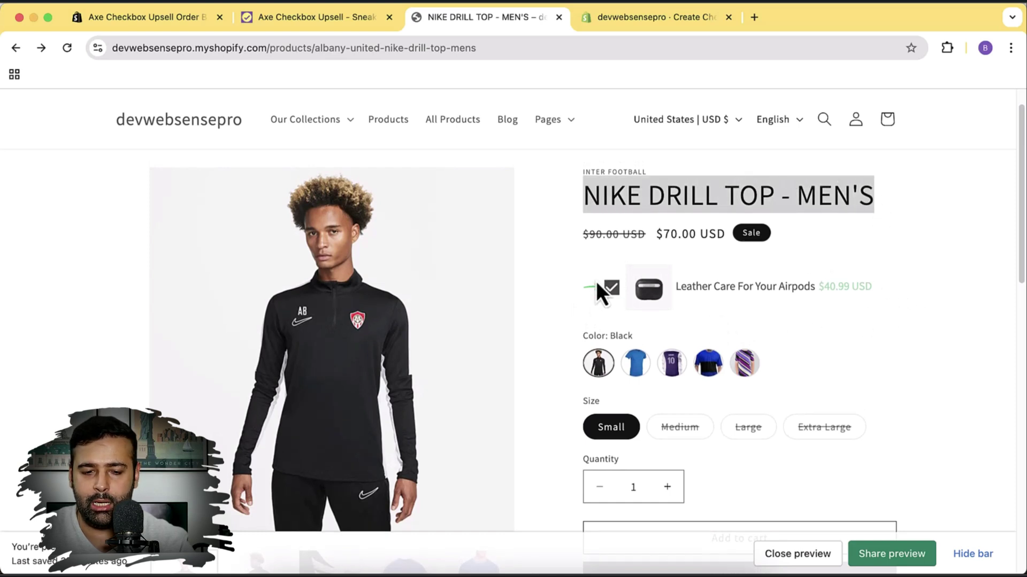
{"action": "right_click", "coordinate": [458, 127]}
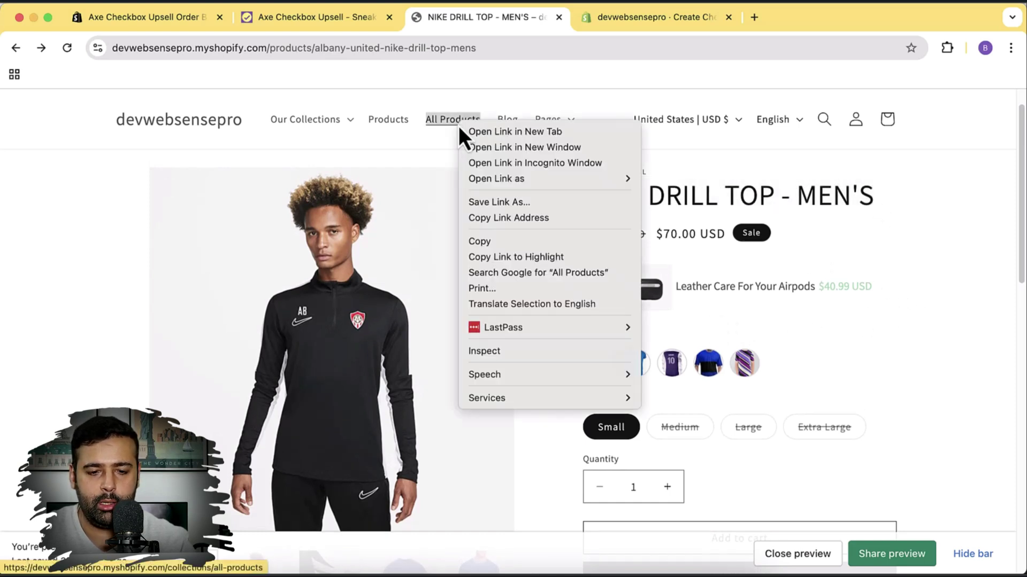
{"action": "left_click", "coordinate": [467, 132]}
{"action": "left_click", "coordinate": [584, 30]}
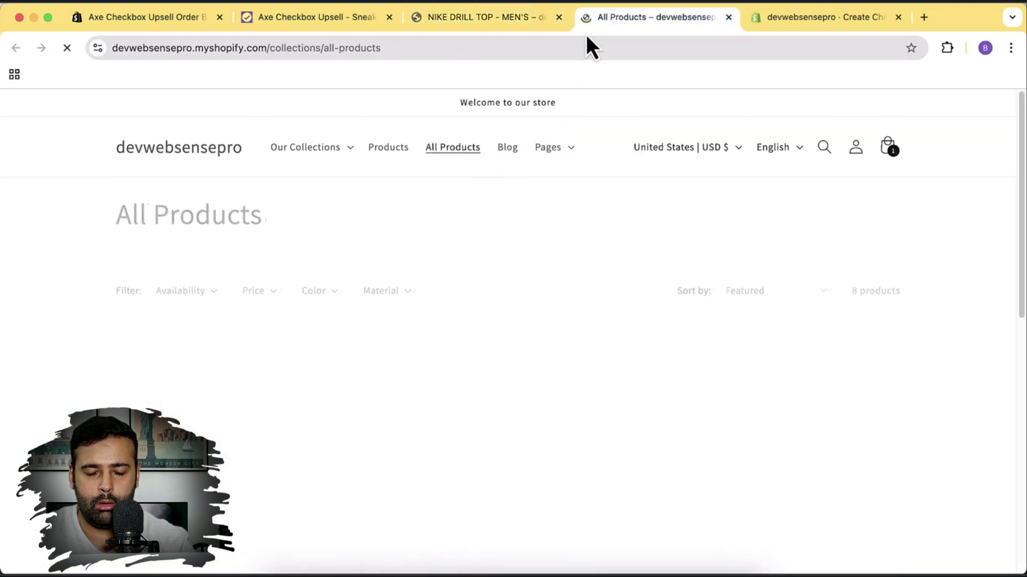
{"action": "scroll", "coordinate": [986, 271], "scroll_direction": "down", "scroll_amount": 4}
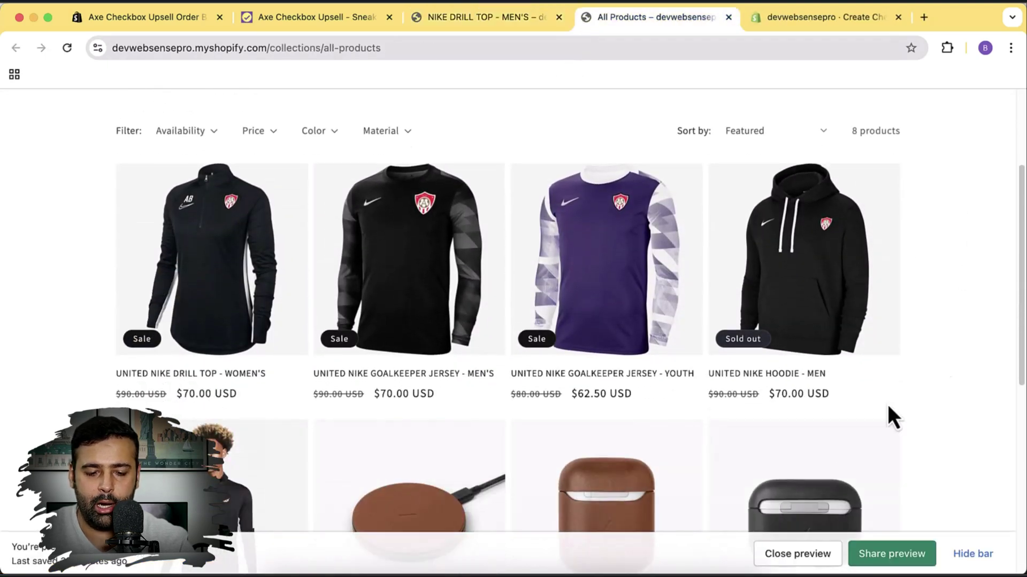
{"action": "left_click", "coordinate": [443, 275]}
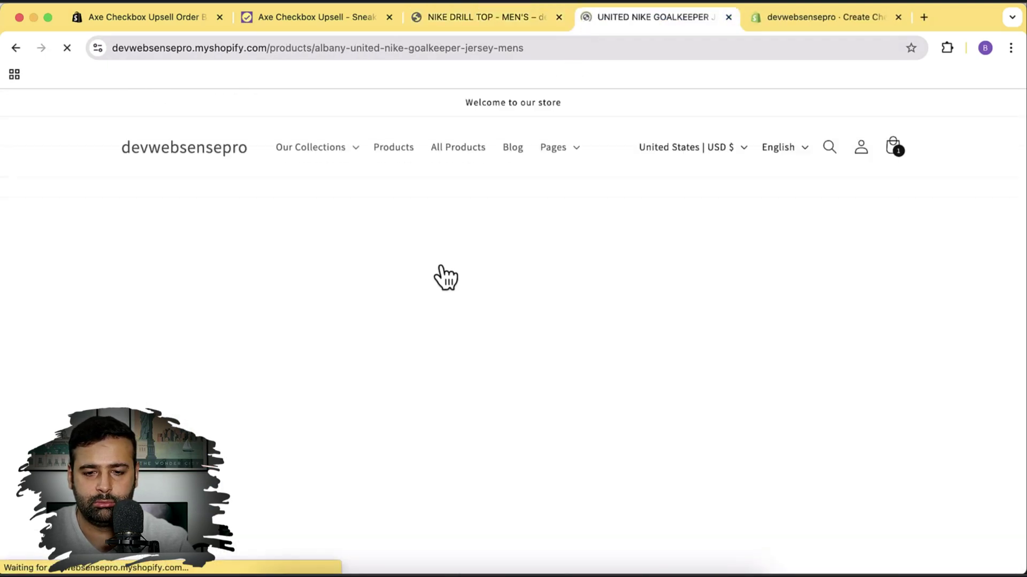
{"action": "scroll", "coordinate": [856, 246], "scroll_direction": "down", "scroll_amount": 2}
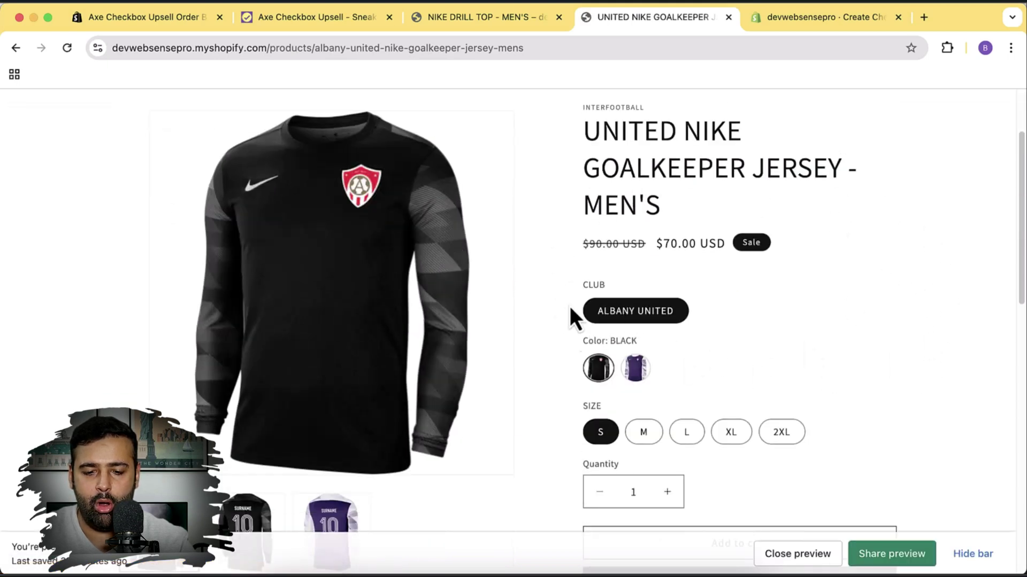
{"action": "scroll", "coordinate": [859, 296], "scroll_direction": "down", "scroll_amount": 1}
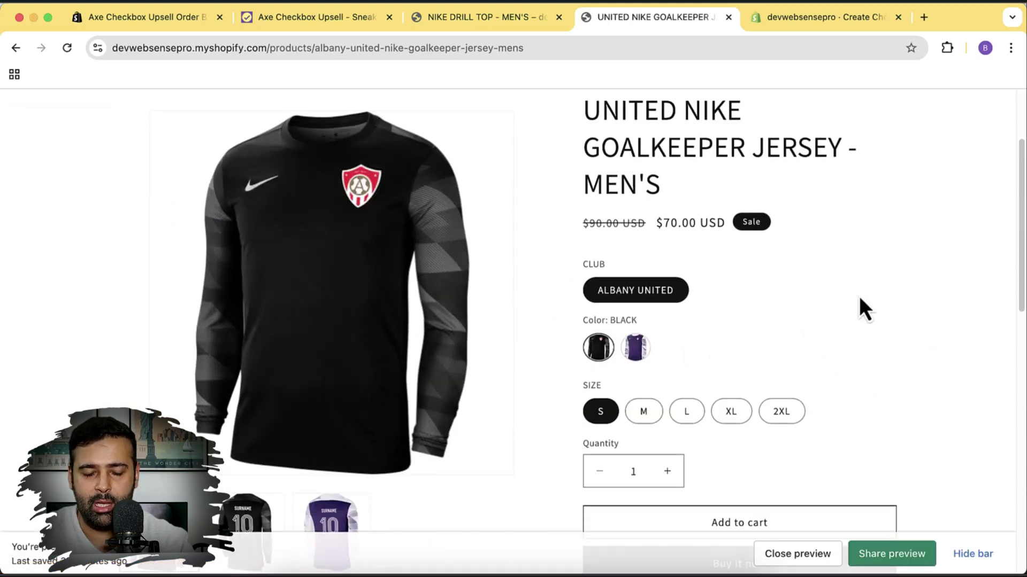
{"action": "scroll", "coordinate": [859, 296], "scroll_direction": "up", "scroll_amount": 1}
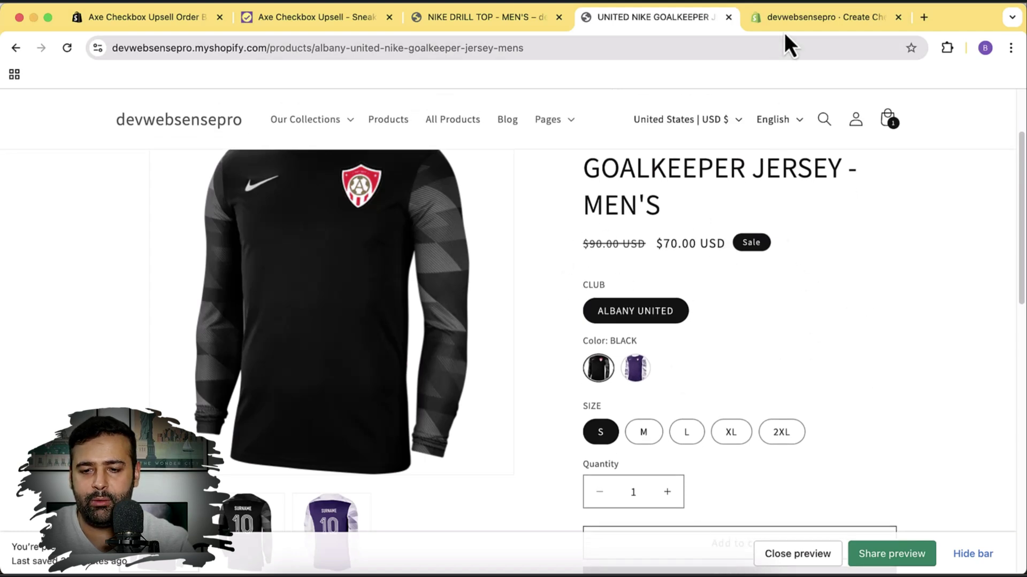
Compare the jersey with the Drill Top's existing upsell, then return to the Create Checkbox form
{"action": "left_click", "coordinate": [527, 21]}
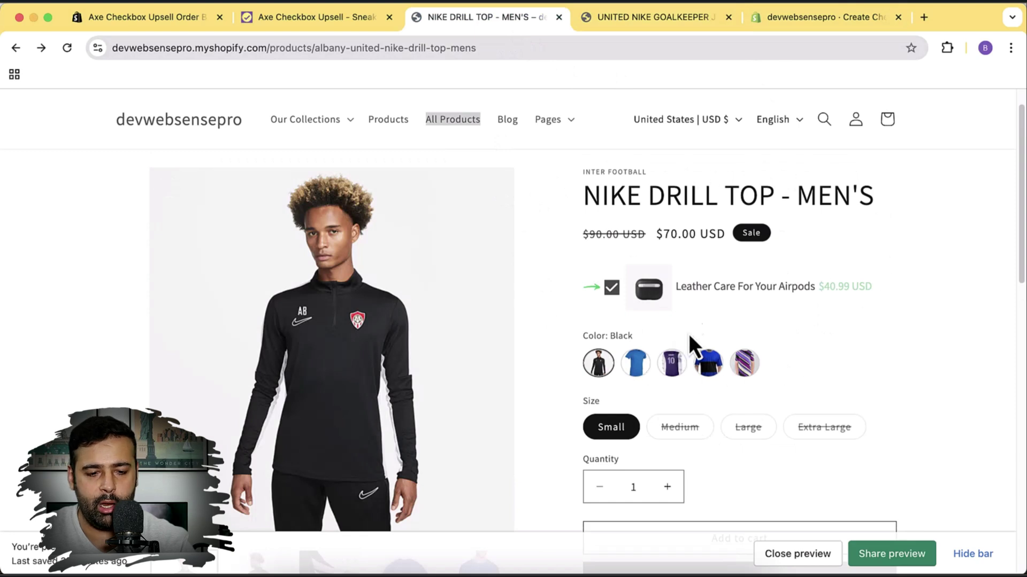
{"action": "left_click", "coordinate": [642, 18]}
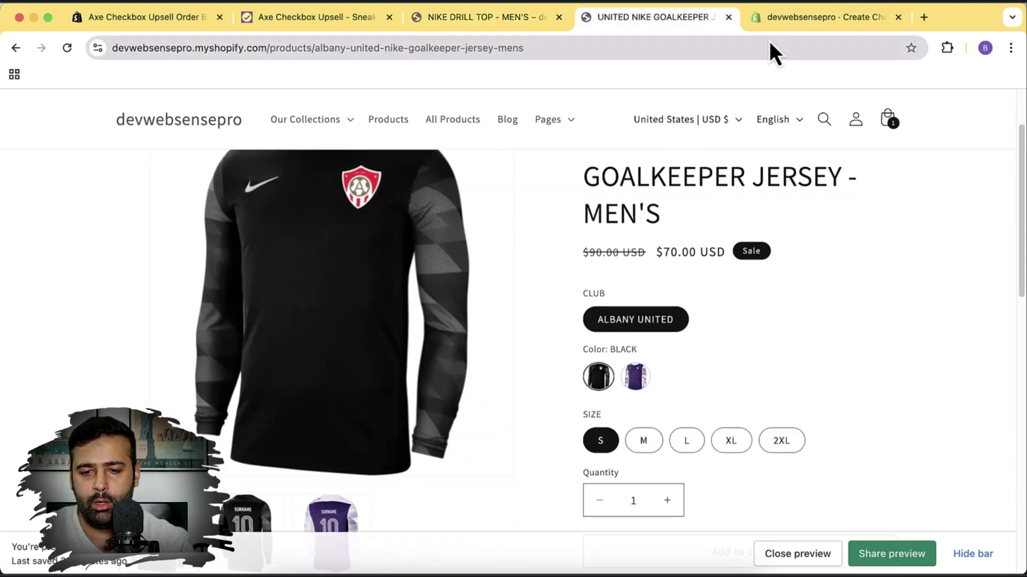
{"action": "left_click", "coordinate": [778, 21]}
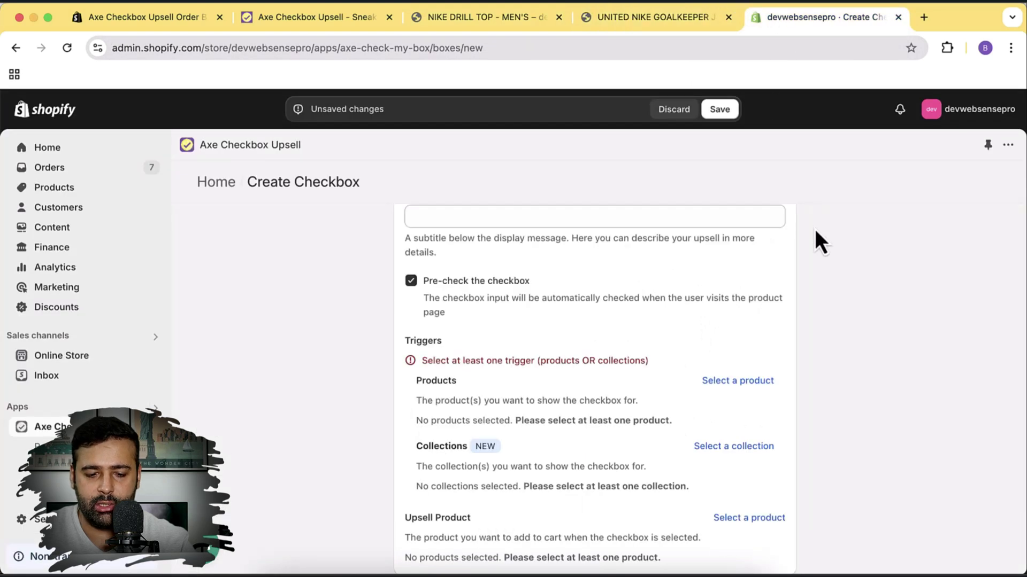
Select UNITED NIKE GOALKEEPER JERSEY - MEN'S as the trigger product
{"action": "scroll", "coordinate": [814, 229], "scroll_direction": "down", "scroll_amount": 2}
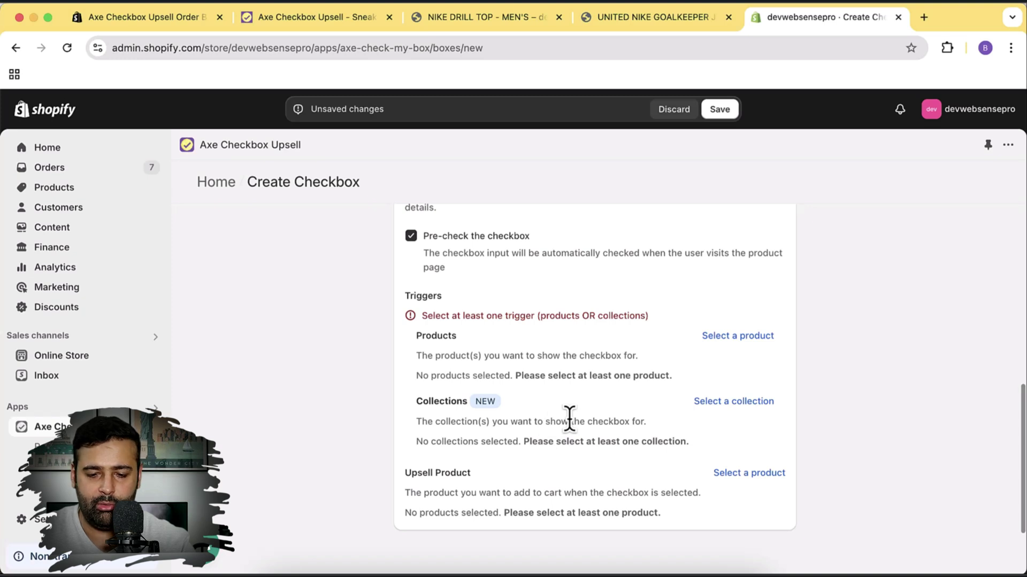
{"action": "left_click", "coordinate": [750, 337]}
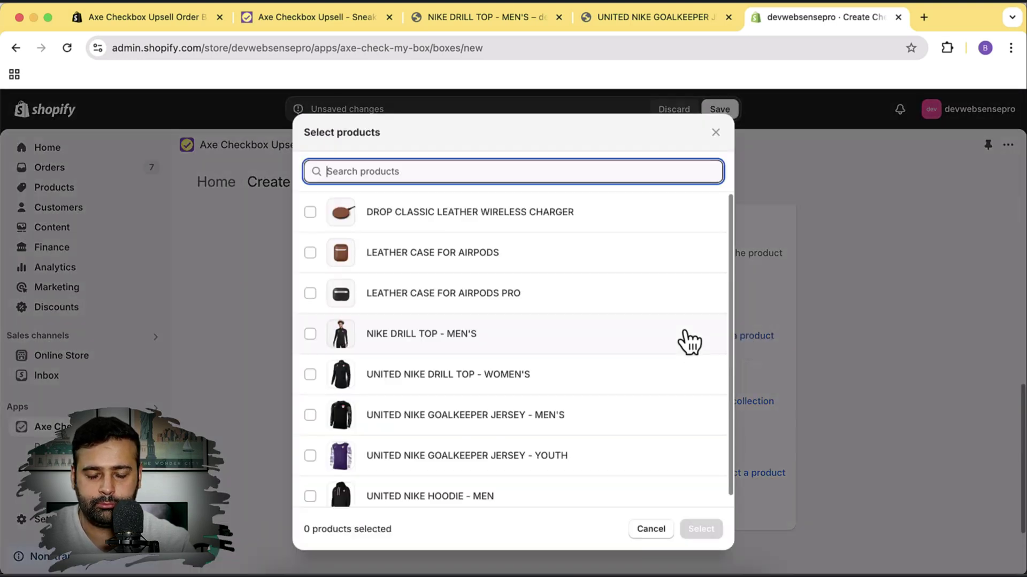
{"action": "scroll", "coordinate": [636, 278], "scroll_direction": "down", "scroll_amount": 1}
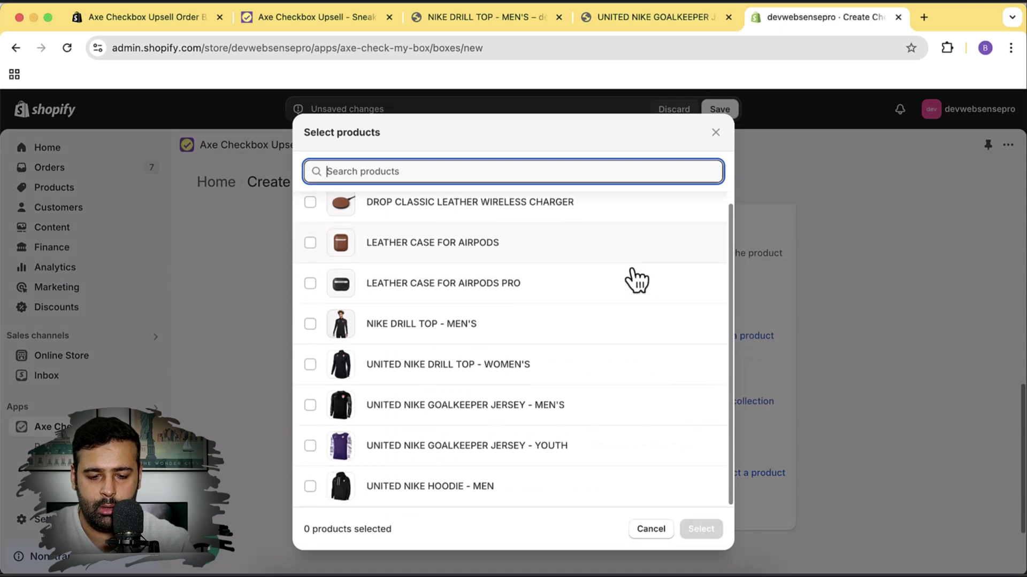
{"action": "left_click", "coordinate": [571, 416]}
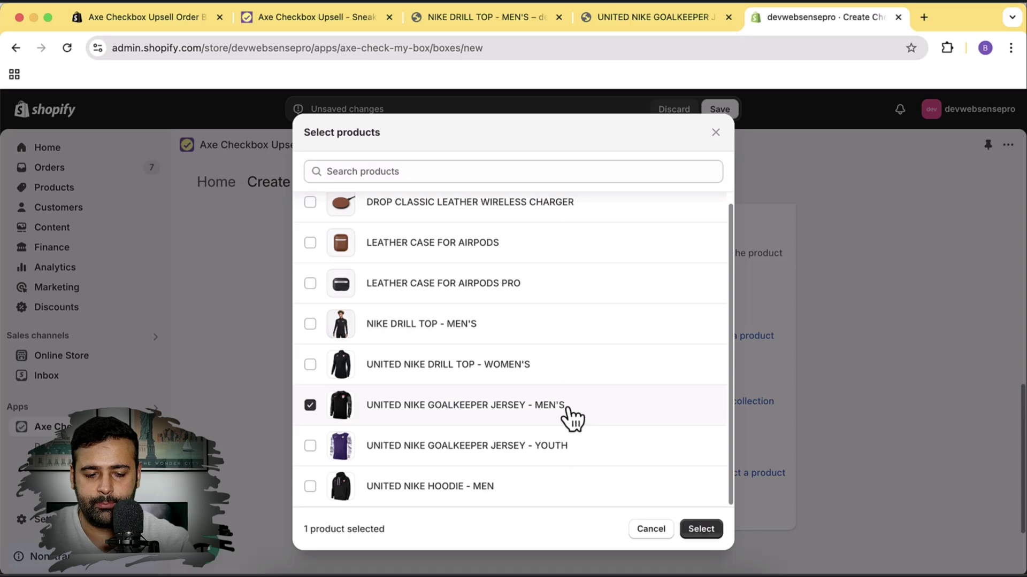
{"action": "left_click", "coordinate": [705, 529]}
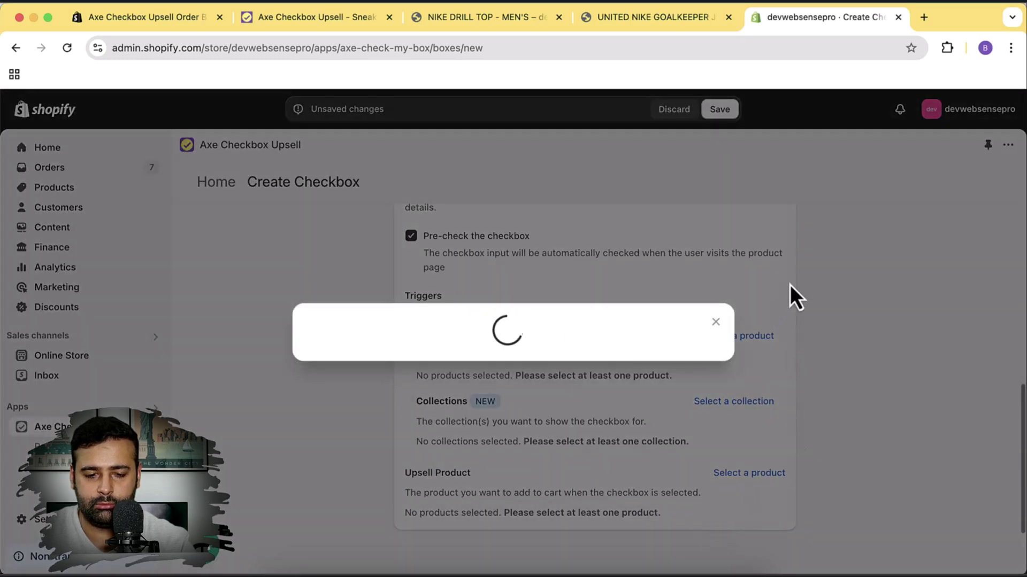
{"action": "scroll", "coordinate": [784, 298], "scroll_direction": "down", "scroll_amount": 3}
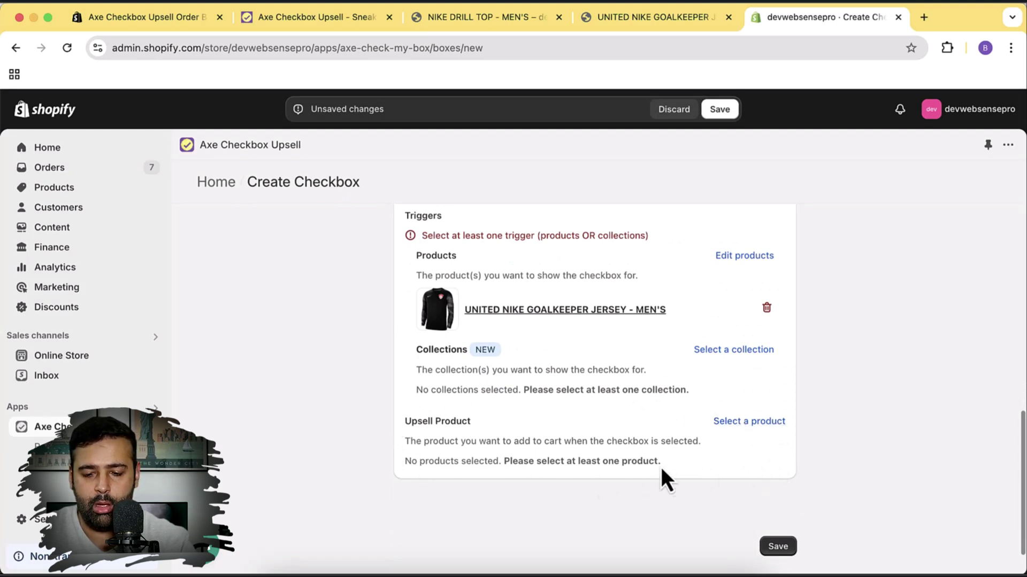
Choose LEATHER CASE FOR AIRPODS as the upsell product and save the checkbox
{"action": "left_click", "coordinate": [749, 422]}
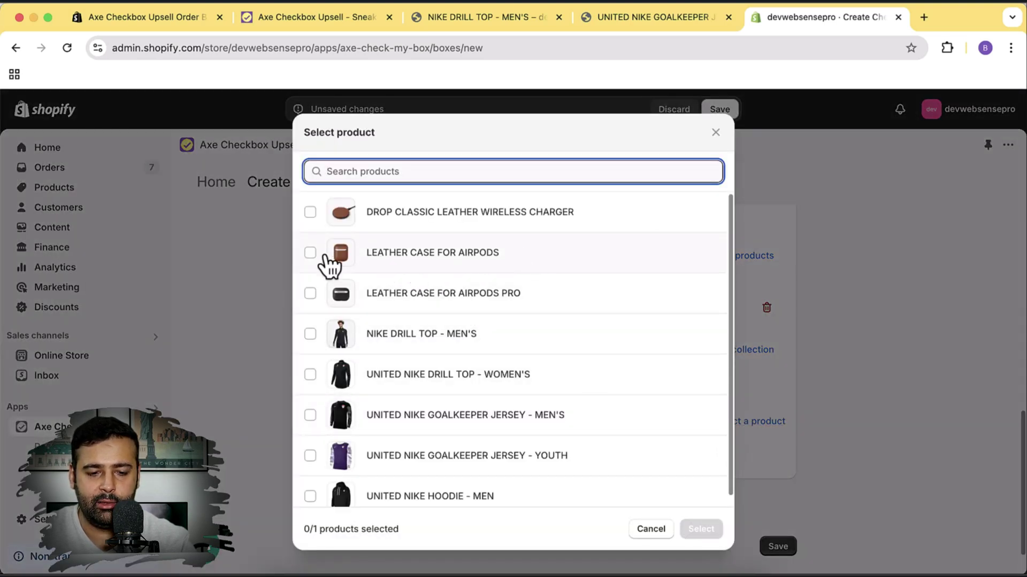
{"action": "left_click", "coordinate": [498, 268]}
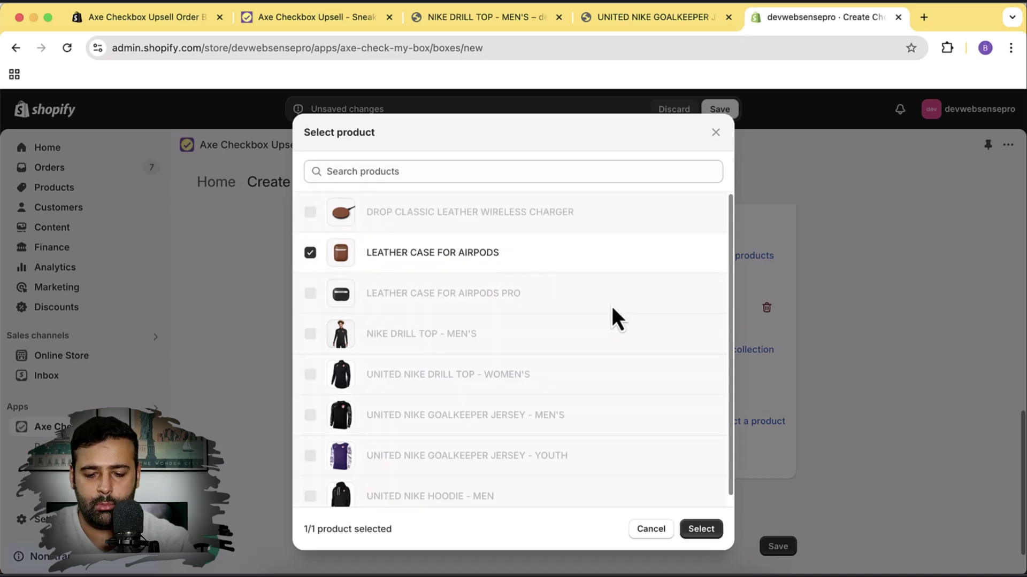
{"action": "left_click", "coordinate": [710, 531]}
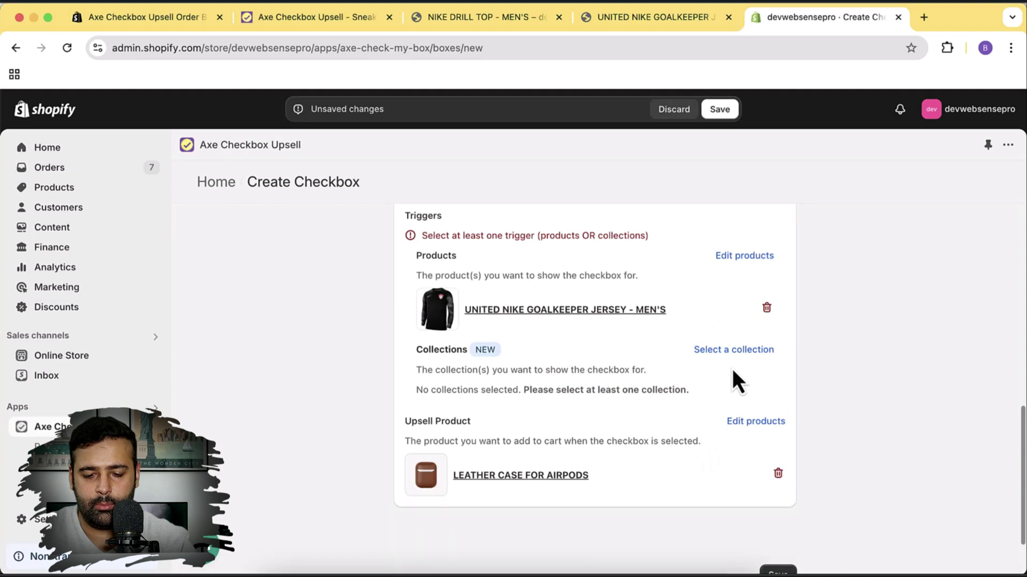
{"action": "scroll", "coordinate": [732, 370], "scroll_direction": "down", "scroll_amount": 2}
{"action": "left_click", "coordinate": [778, 511]}
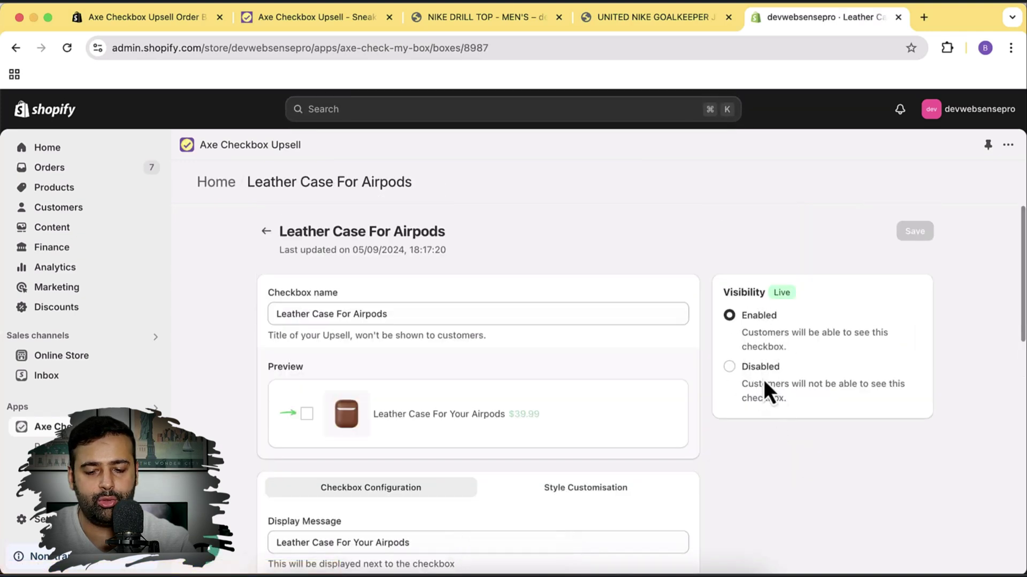
Reload the goalkeeper jersey page to confirm the upsell, then return to the checkbox settings
{"action": "left_click", "coordinate": [647, 20]}
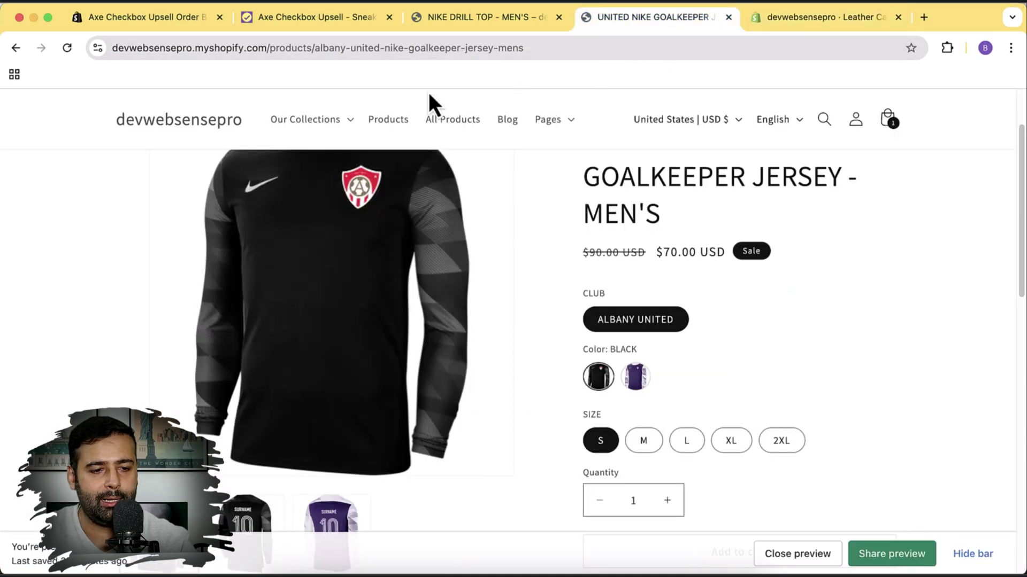
{"action": "left_click", "coordinate": [67, 48]}
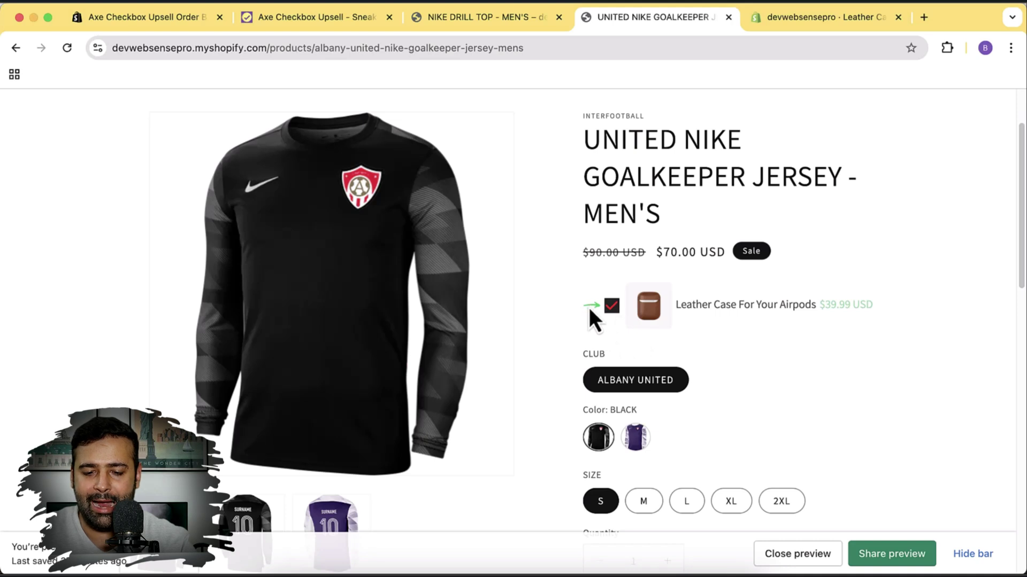
{"action": "left_click", "coordinate": [766, 29]}
{"action": "scroll", "coordinate": [663, 294], "scroll_direction": "down", "scroll_amount": 3}
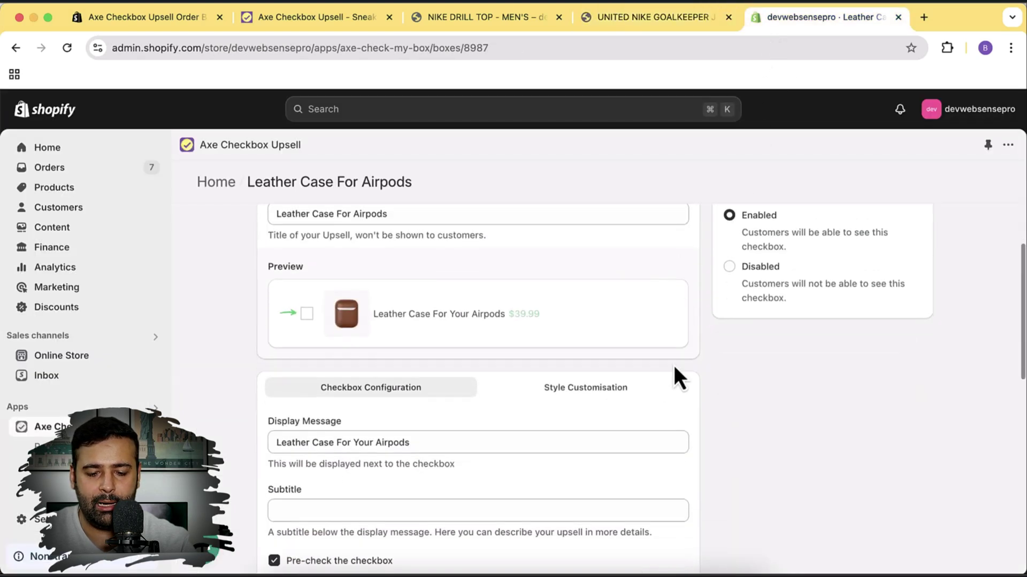
Turn off Show arrow under Other Customisations in Style Customisation for the Leather Case checkbox
{"action": "left_click", "coordinate": [658, 381]}
{"action": "scroll", "coordinate": [686, 252], "scroll_direction": "down", "scroll_amount": 1}
{"action": "scroll", "coordinate": [686, 253], "scroll_direction": "down", "scroll_amount": 10}
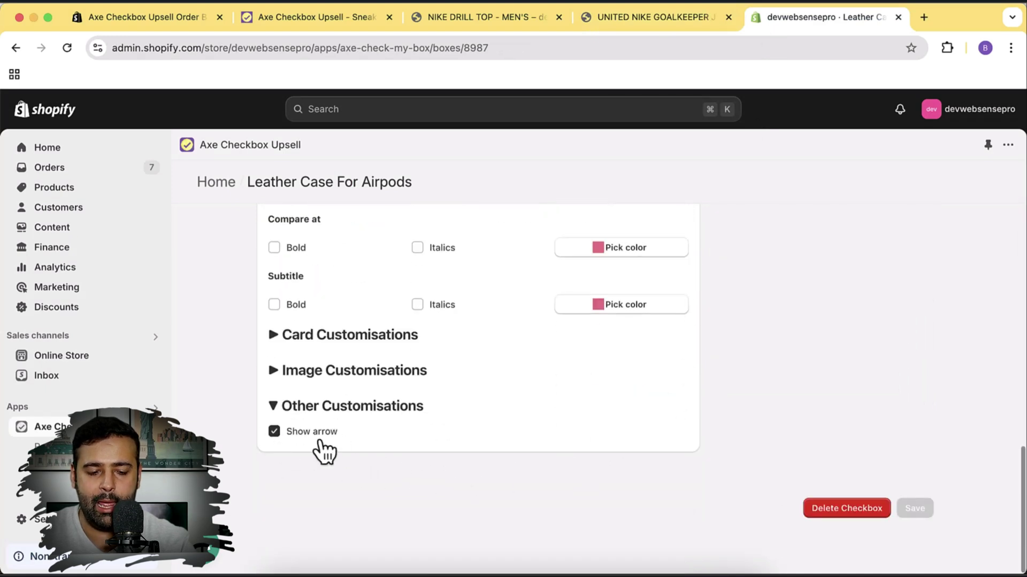
{"action": "left_click", "coordinate": [273, 433]}
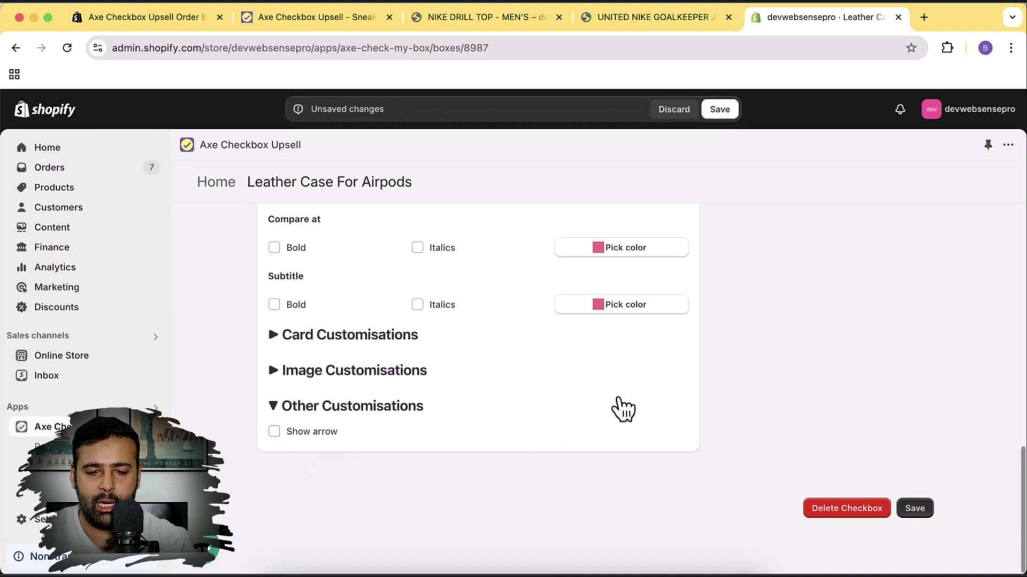
{"action": "scroll", "coordinate": [620, 409], "scroll_direction": "up", "scroll_amount": 10}
{"action": "scroll", "coordinate": [620, 407], "scroll_direction": "up", "scroll_amount": 3}
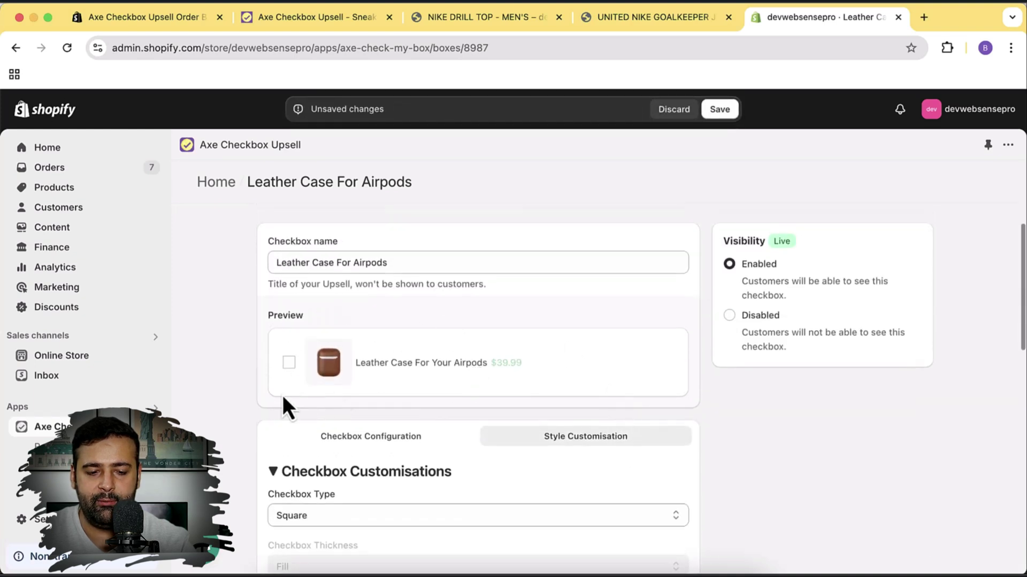
Check the upsell on the storefront page, then save the arrow change in the admin
{"action": "left_click", "coordinate": [675, 20]}
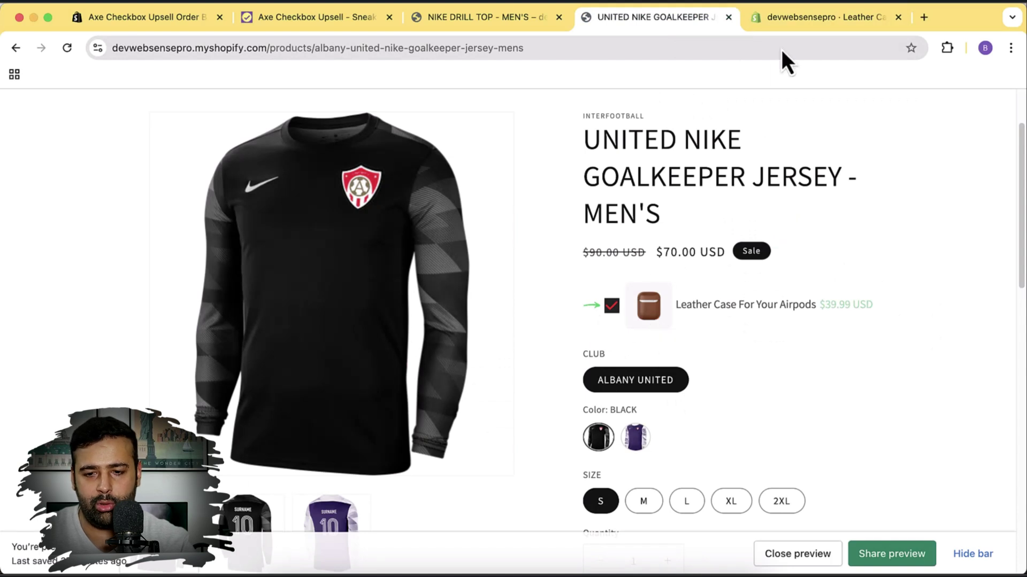
{"action": "left_click", "coordinate": [789, 27]}
{"action": "left_click", "coordinate": [730, 114]}
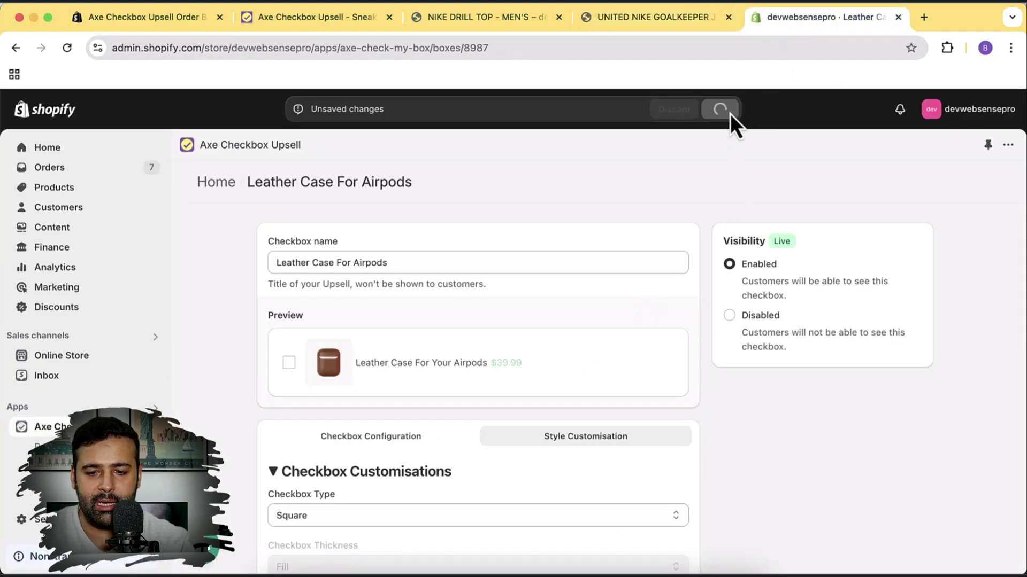